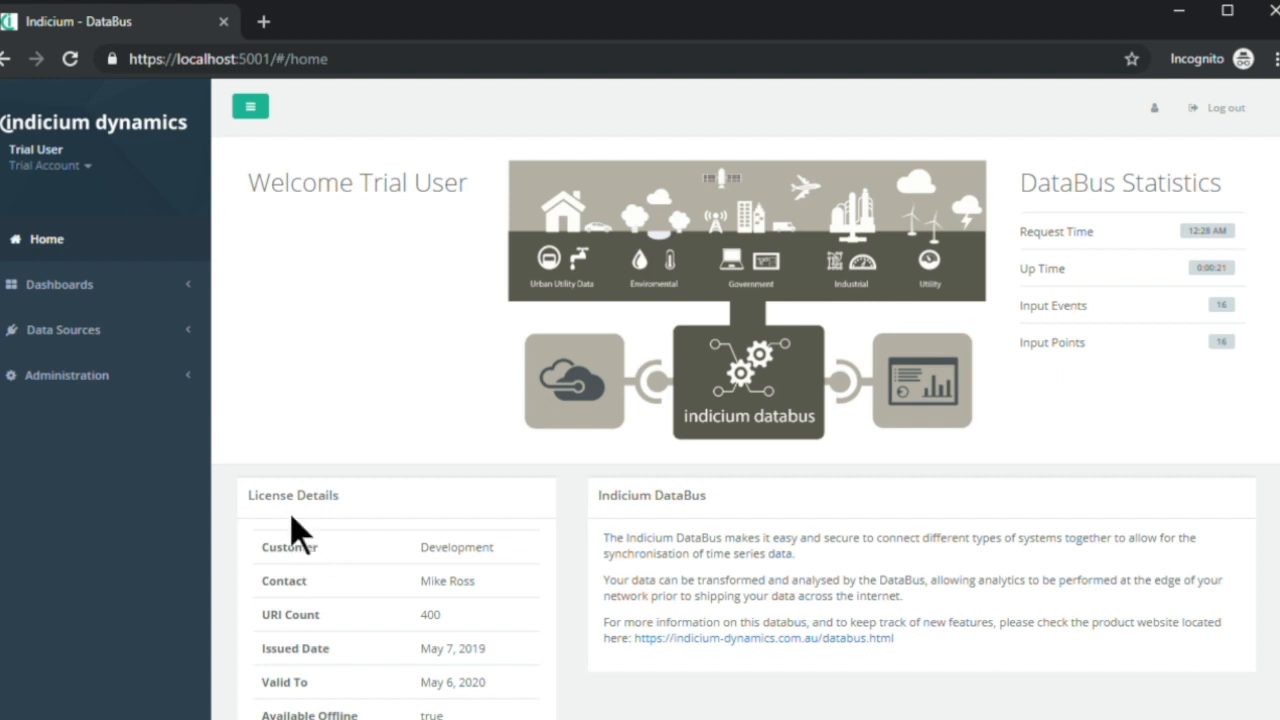
Open the license manager and review the license details and the enabled plugins.
click(100, 377)
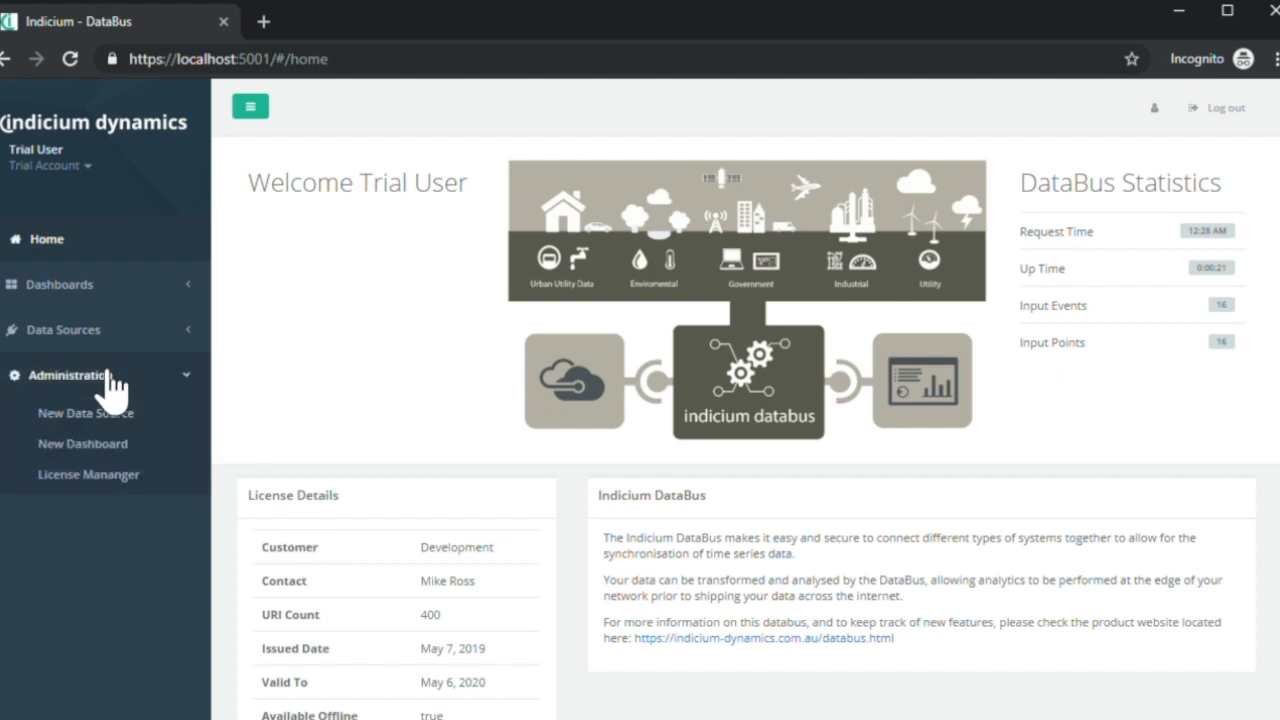
click(133, 477)
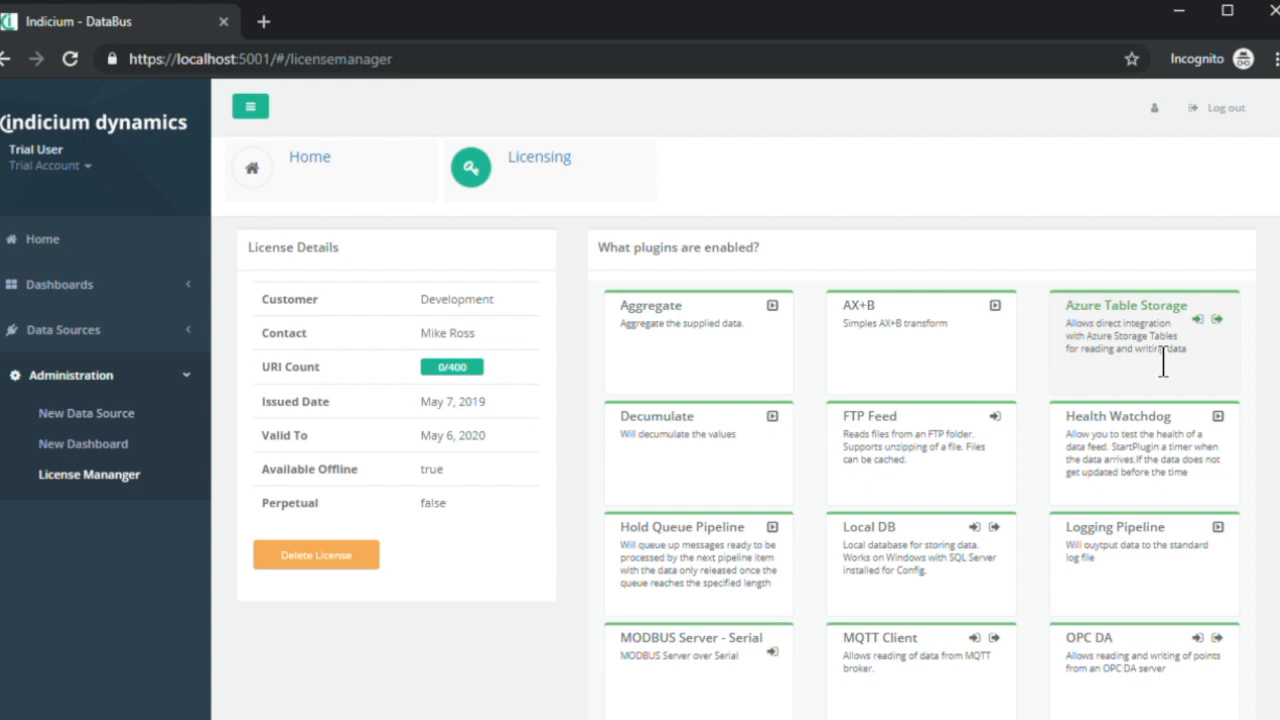
scroll(1110, 420, down, 2)
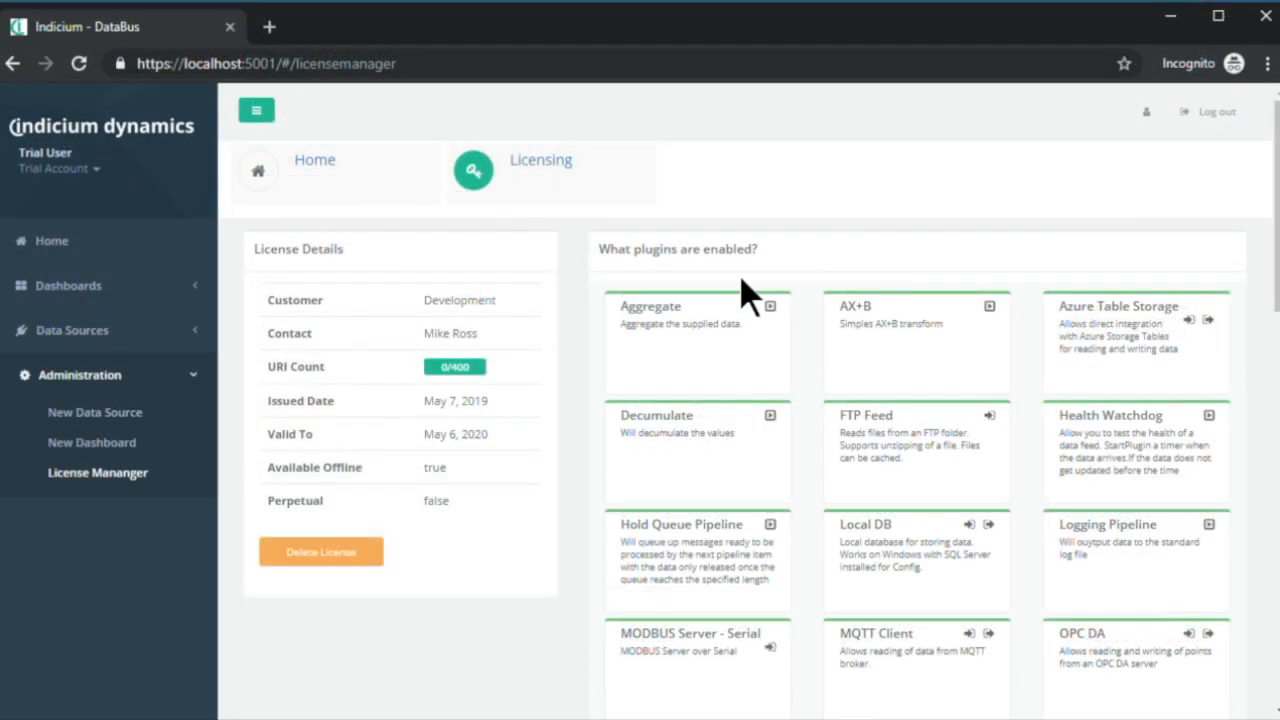
Create a new data source named "OPC DA" with the OPC DA plugin type.
click(126, 420)
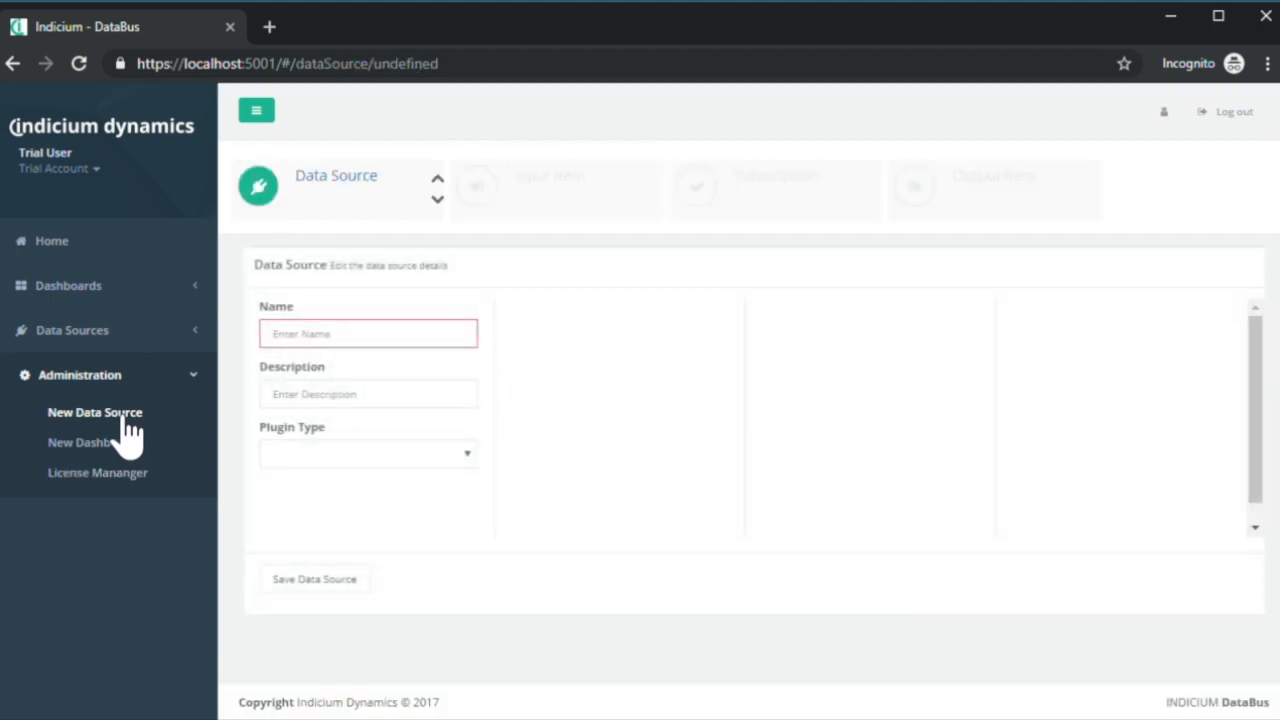
text(OPC)
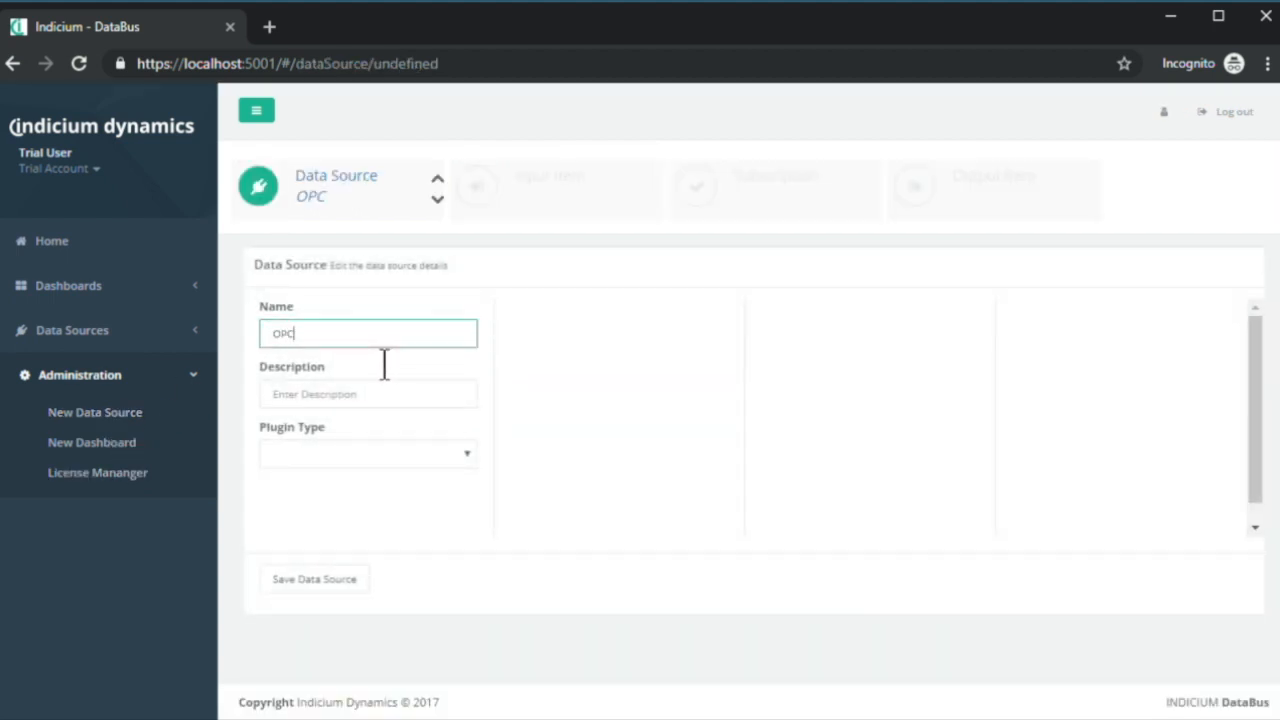
text( DA)
key(Tab)
key(Tab)
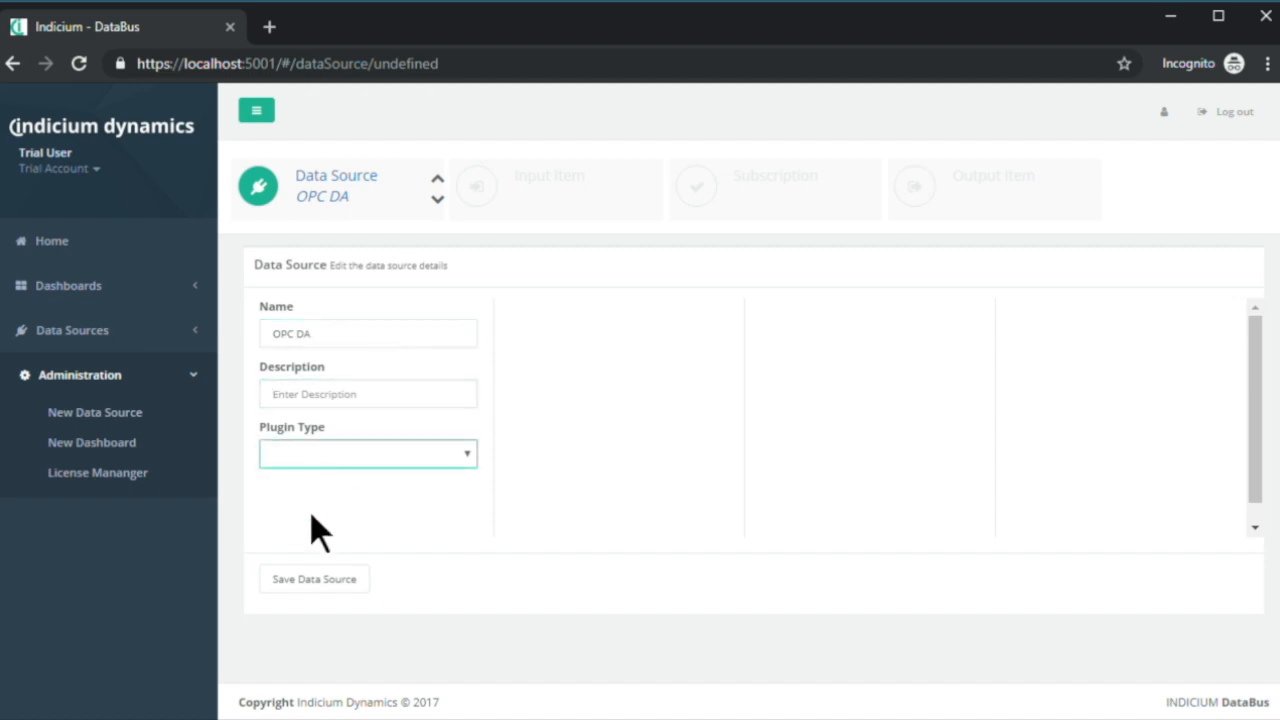
key(Down)
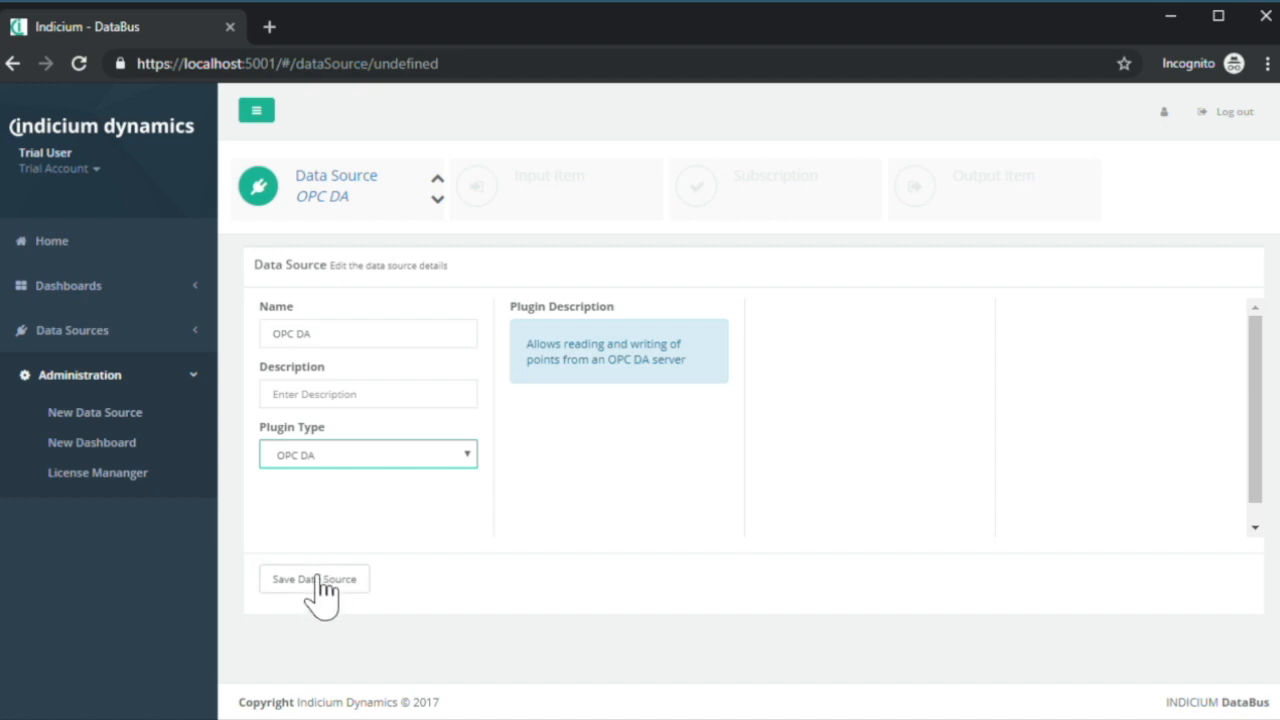
click(318, 582)
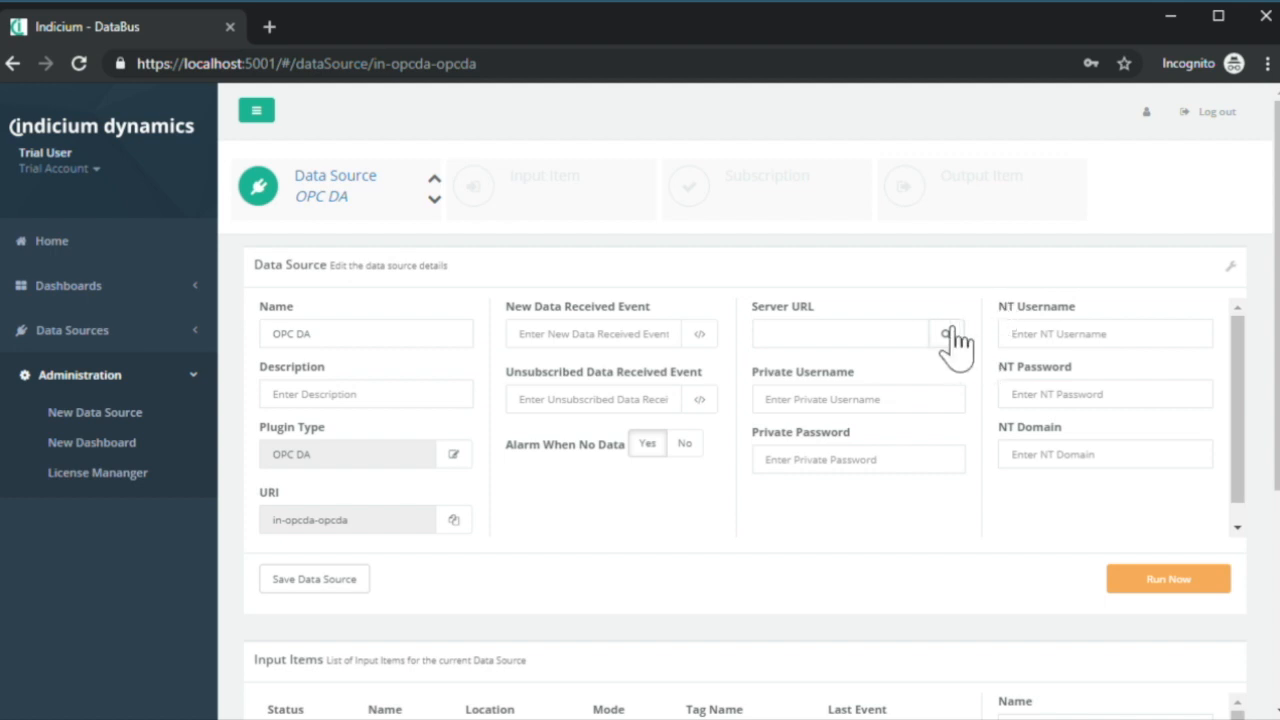
Look up the available servers, set the Server URL to the localhost Matrikon.OPC.Simulation entry, and save the data source.
click(869, 346)
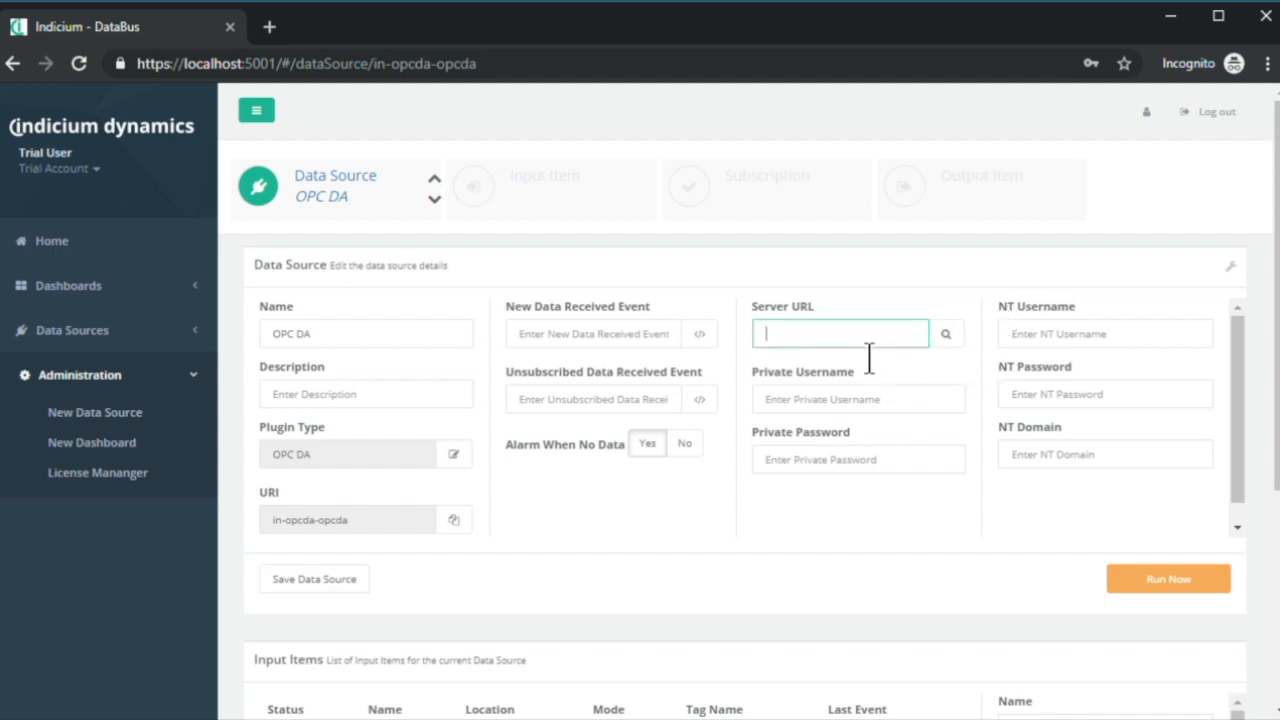
click(948, 337)
click(1090, 200)
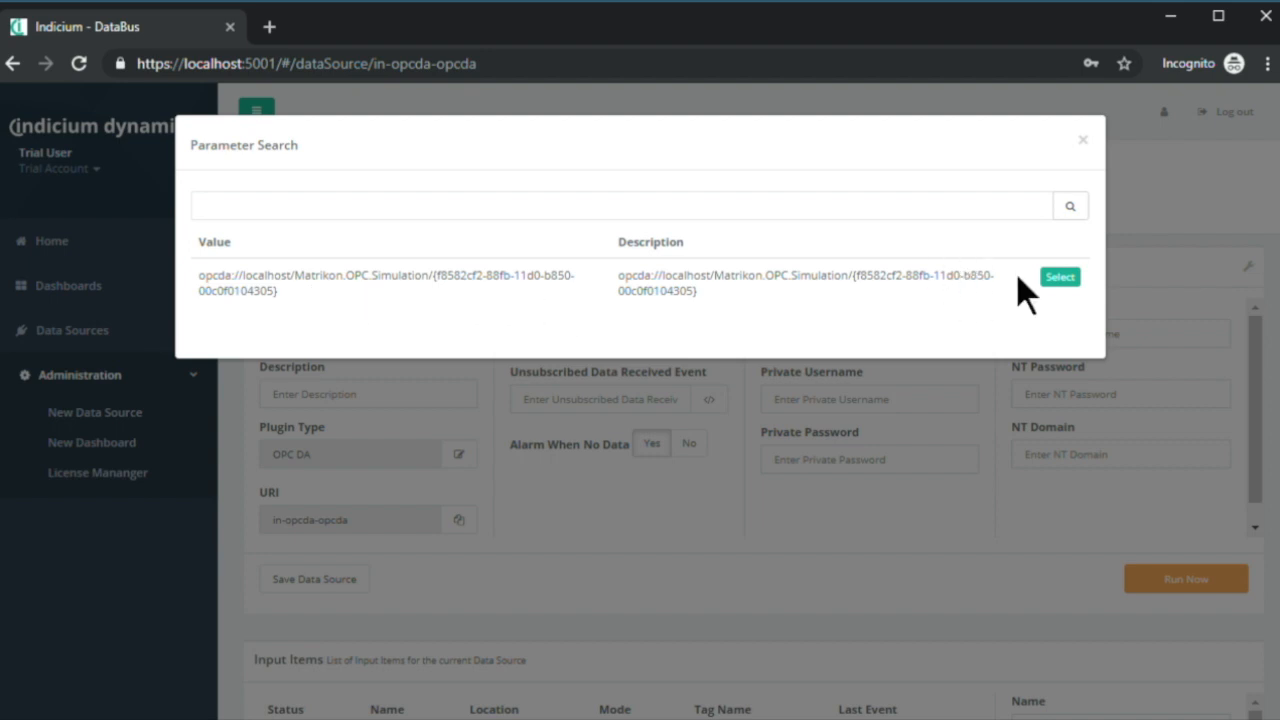
click(1076, 278)
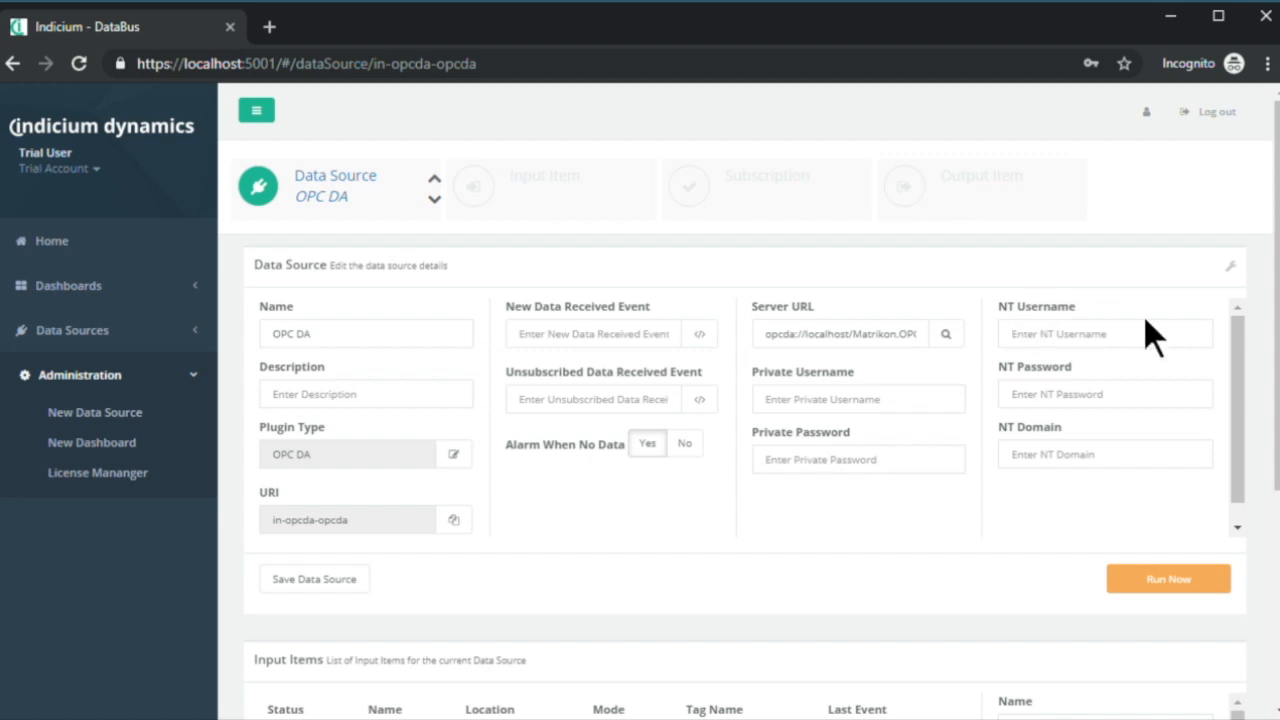
click(292, 592)
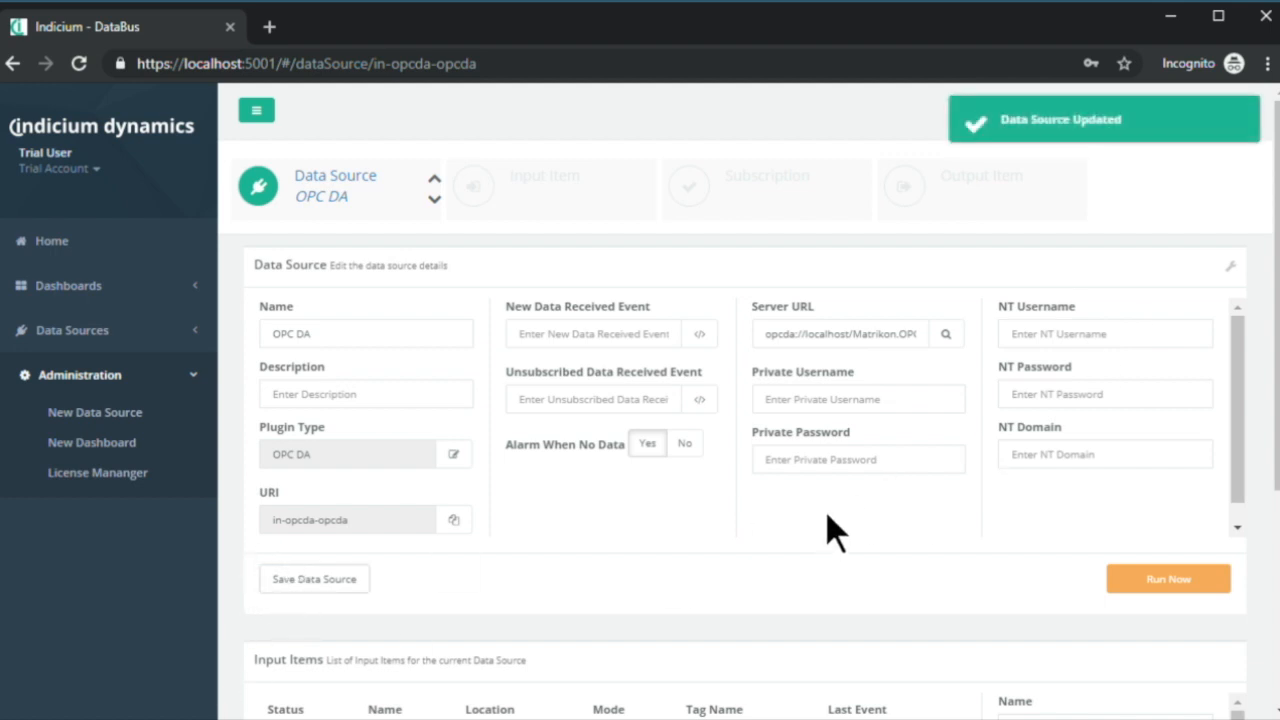
Add an input item named "Saw Tooth" to the OPC DA data source.
scroll(826, 512, down, 2)
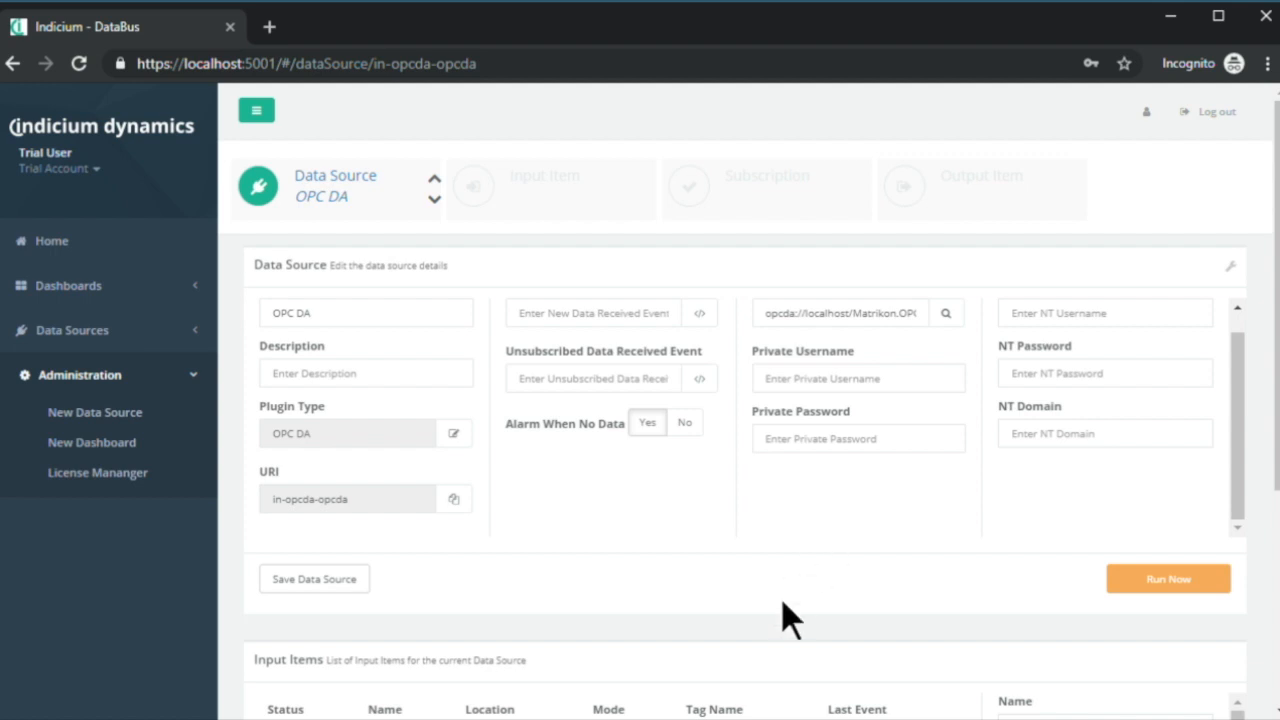
scroll(771, 620, down, 3)
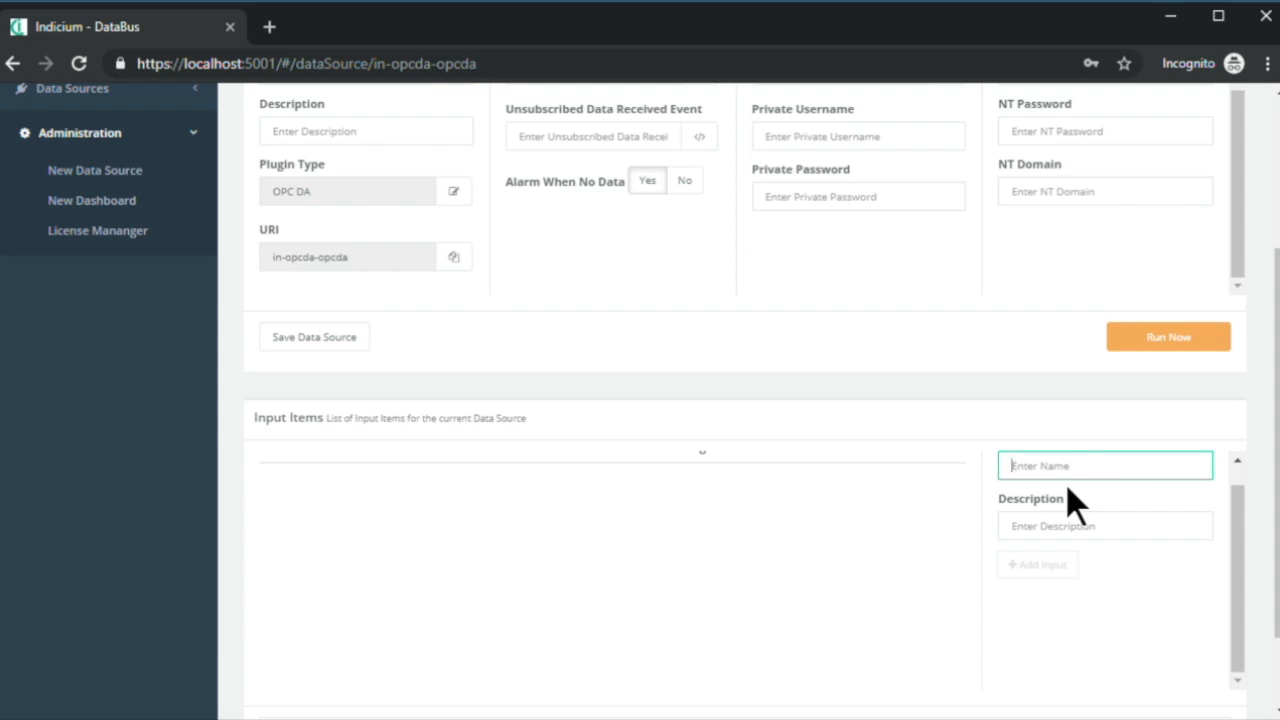
text(Saw Tooth)
click(1048, 567)
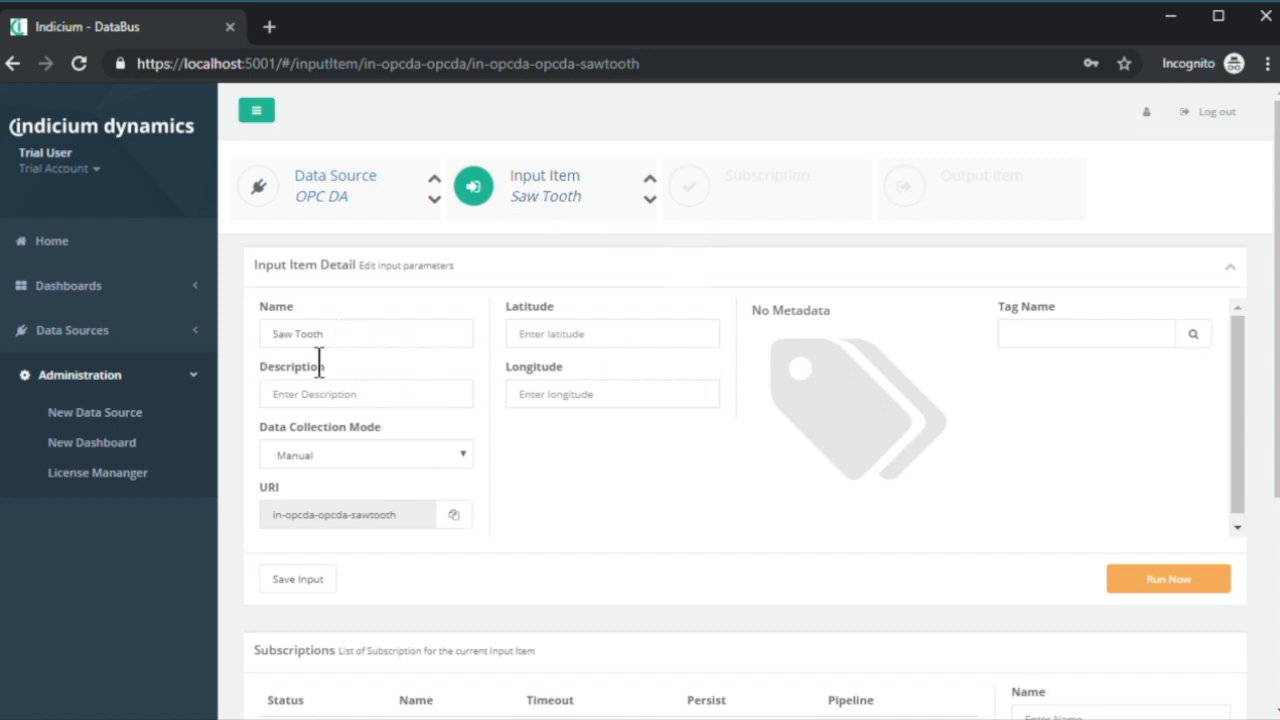
Set the Saw Tooth input's collection mode to Subscription and its tag to Saw-toothed Waves.Int4, found by searching "saw", and save it.
click(460, 462)
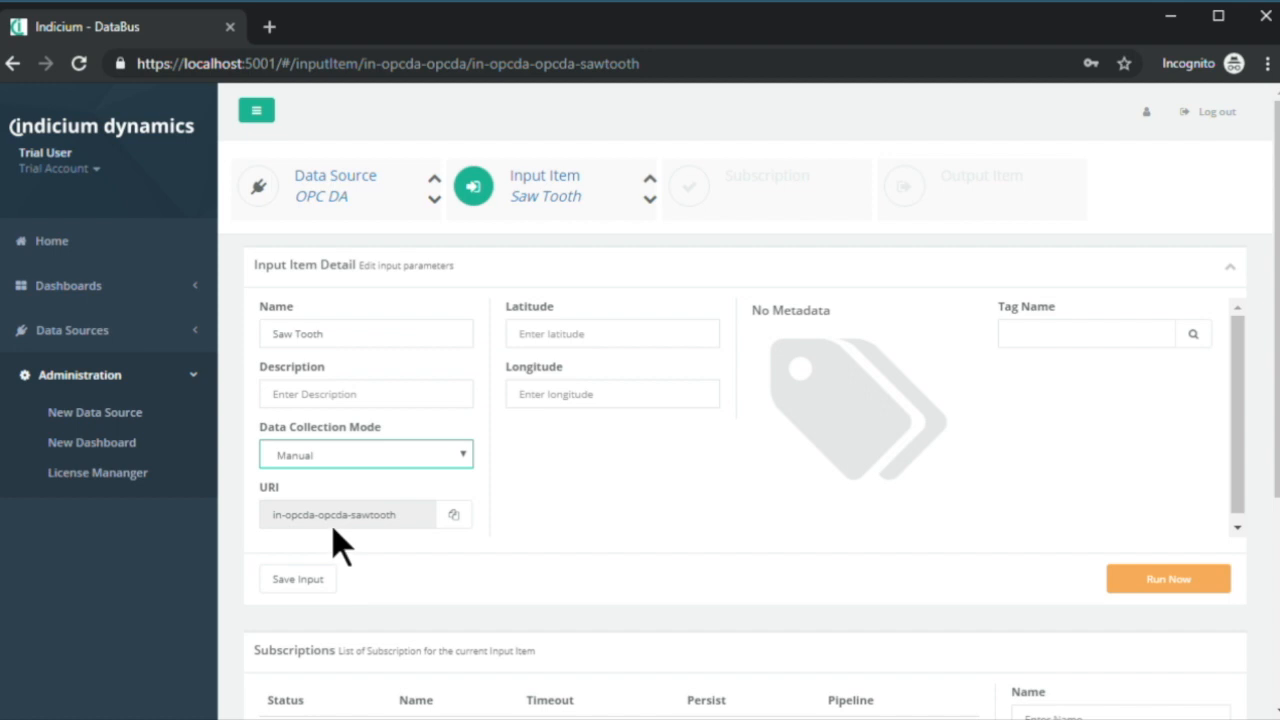
key(Down)
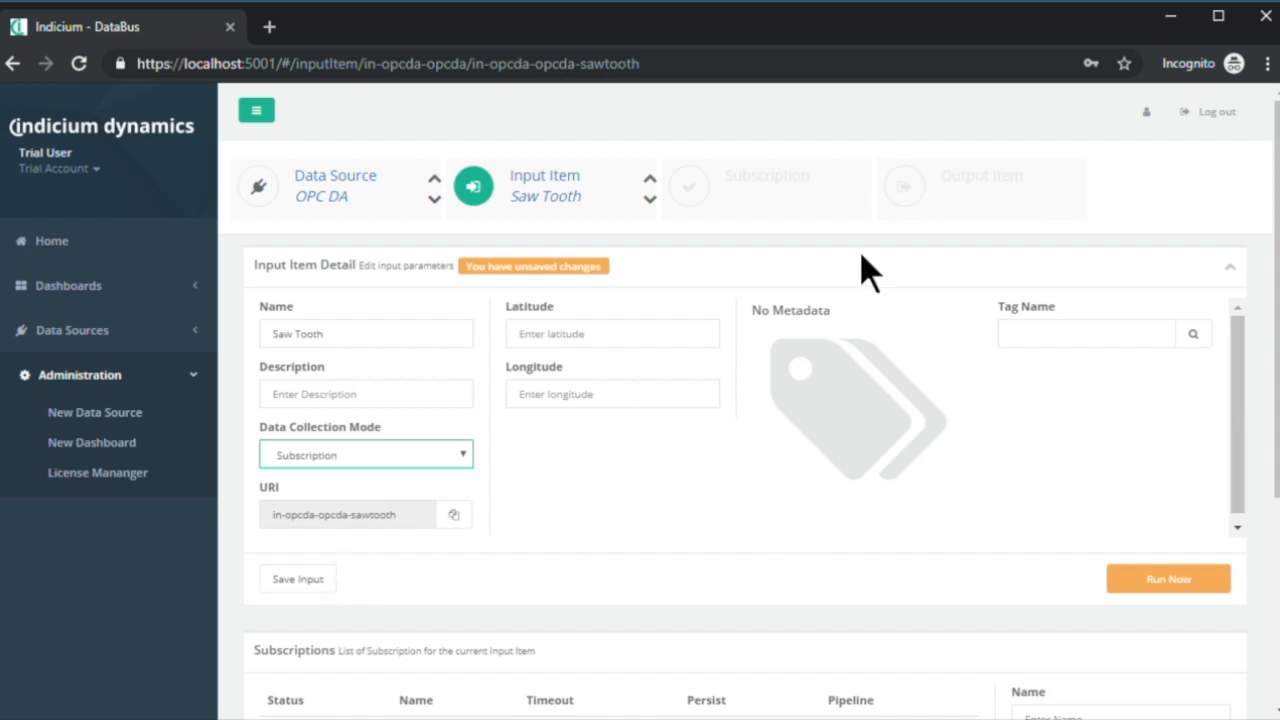
click(1193, 335)
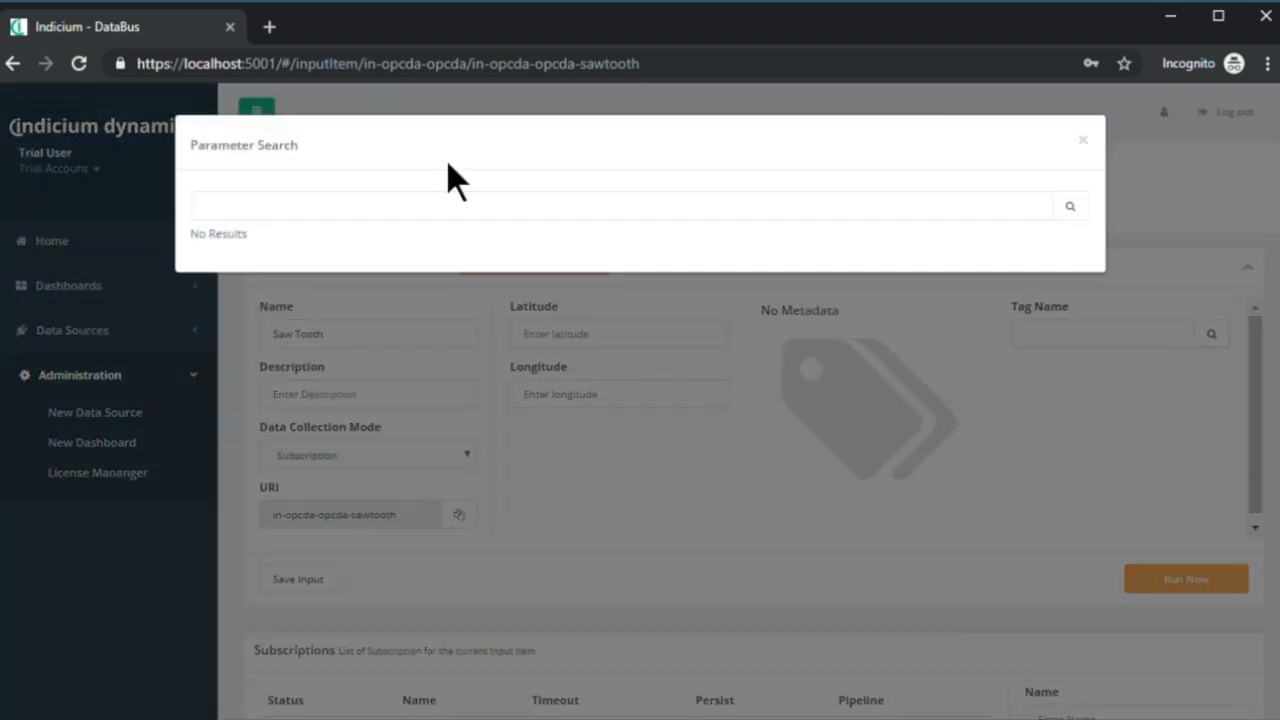
text(saw)
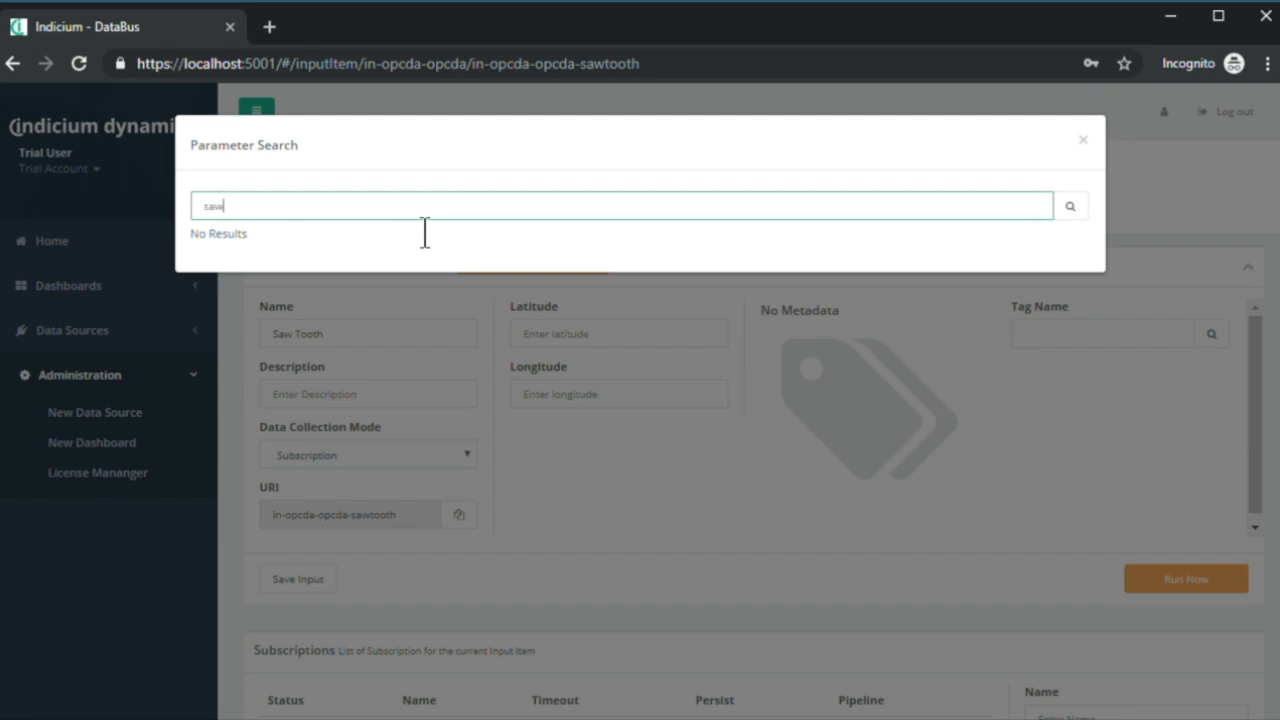
click(1080, 206)
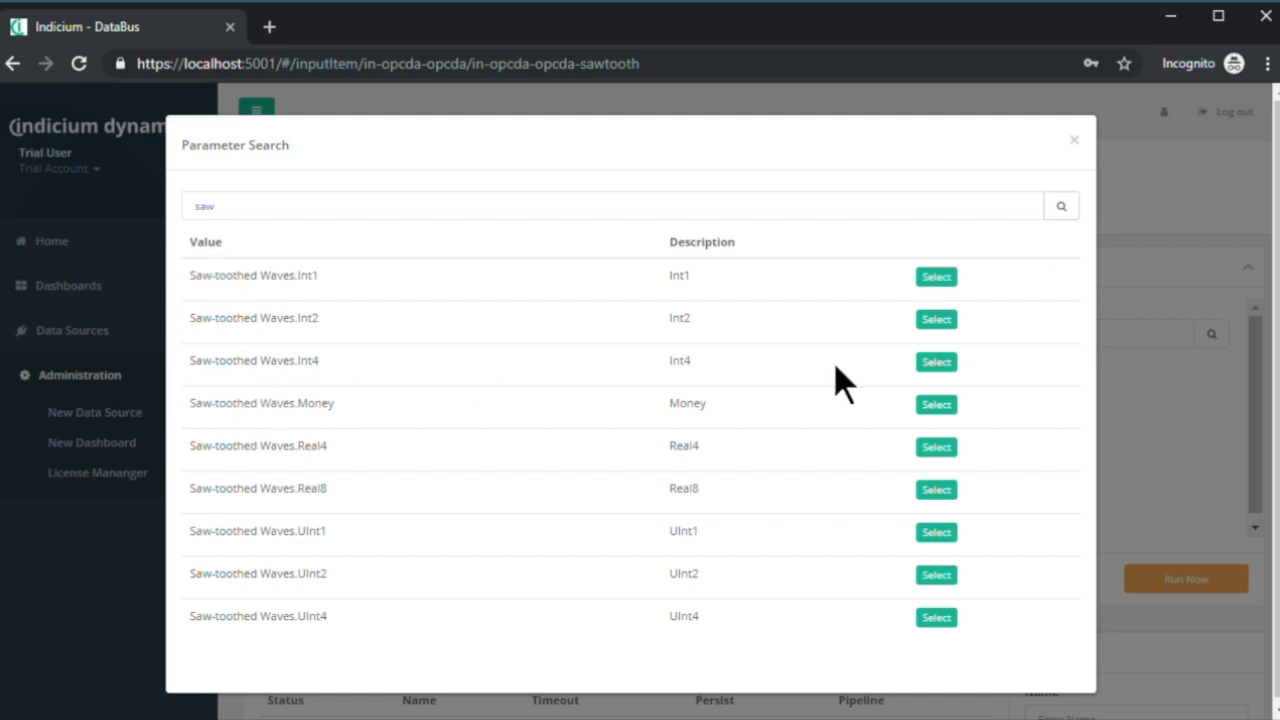
click(948, 362)
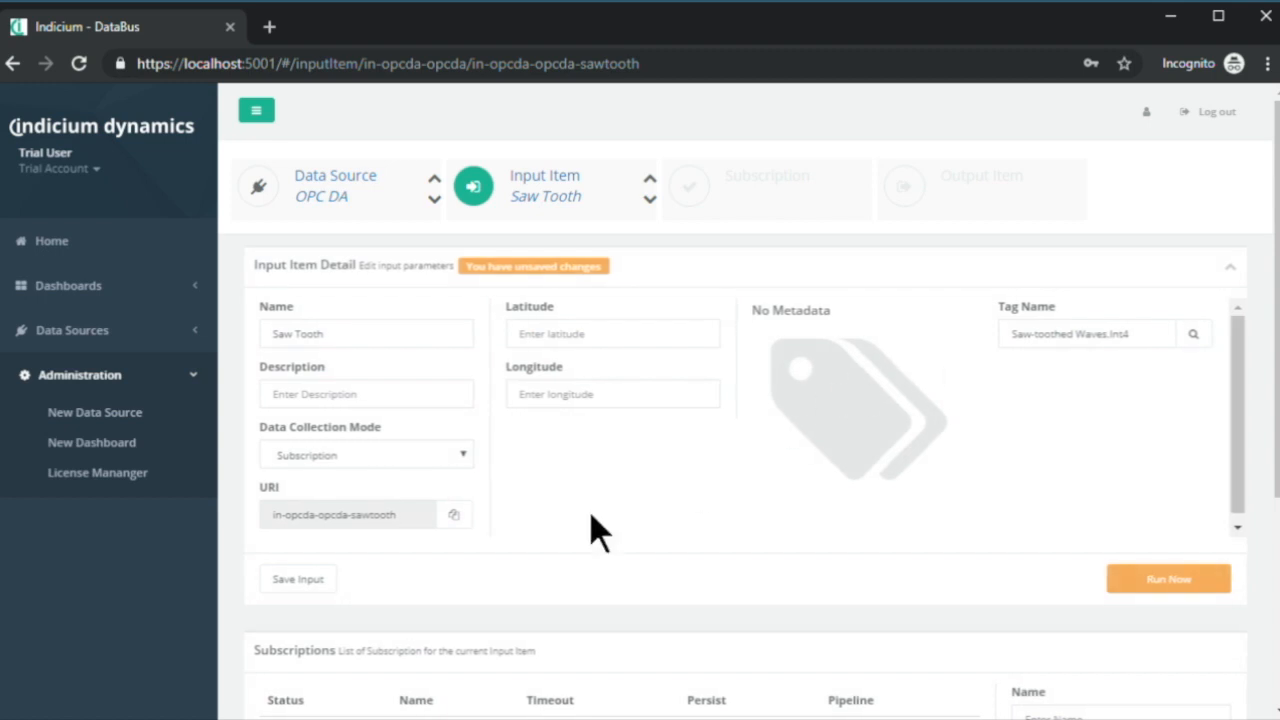
click(298, 582)
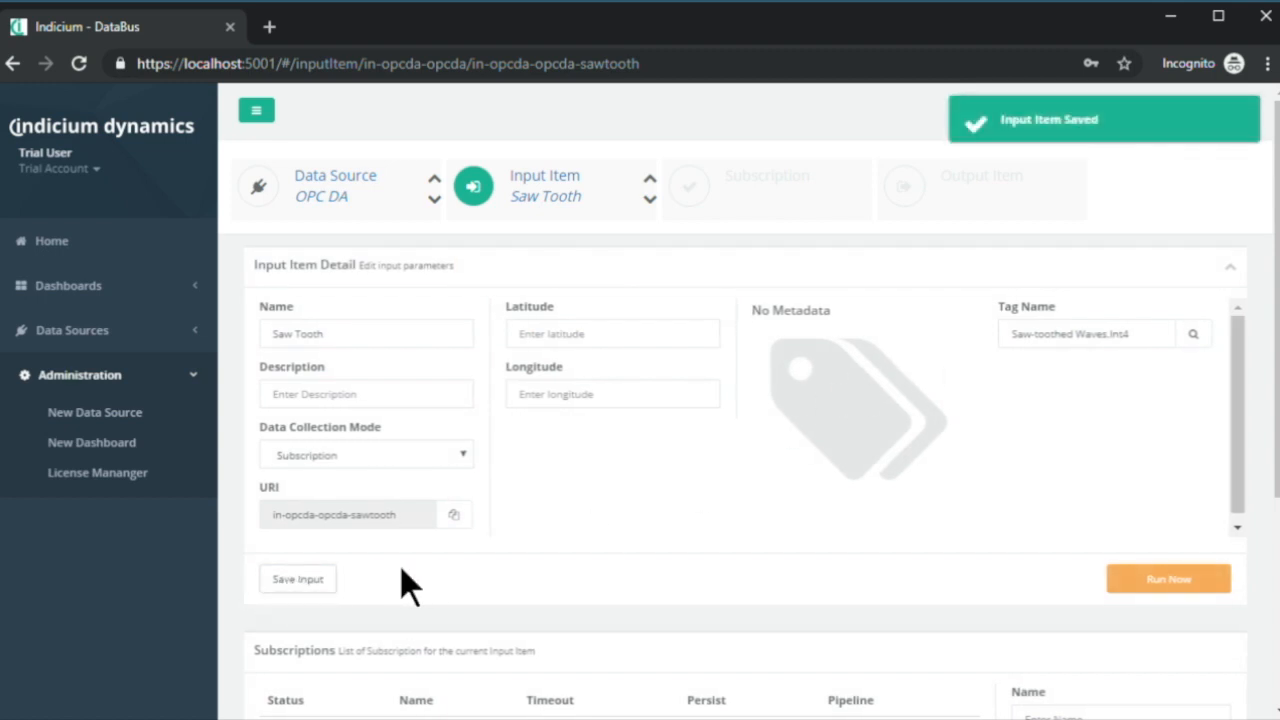
Test the Saw Tooth input repeatedly to check its live data output, and close the test dialog.
click(1147, 587)
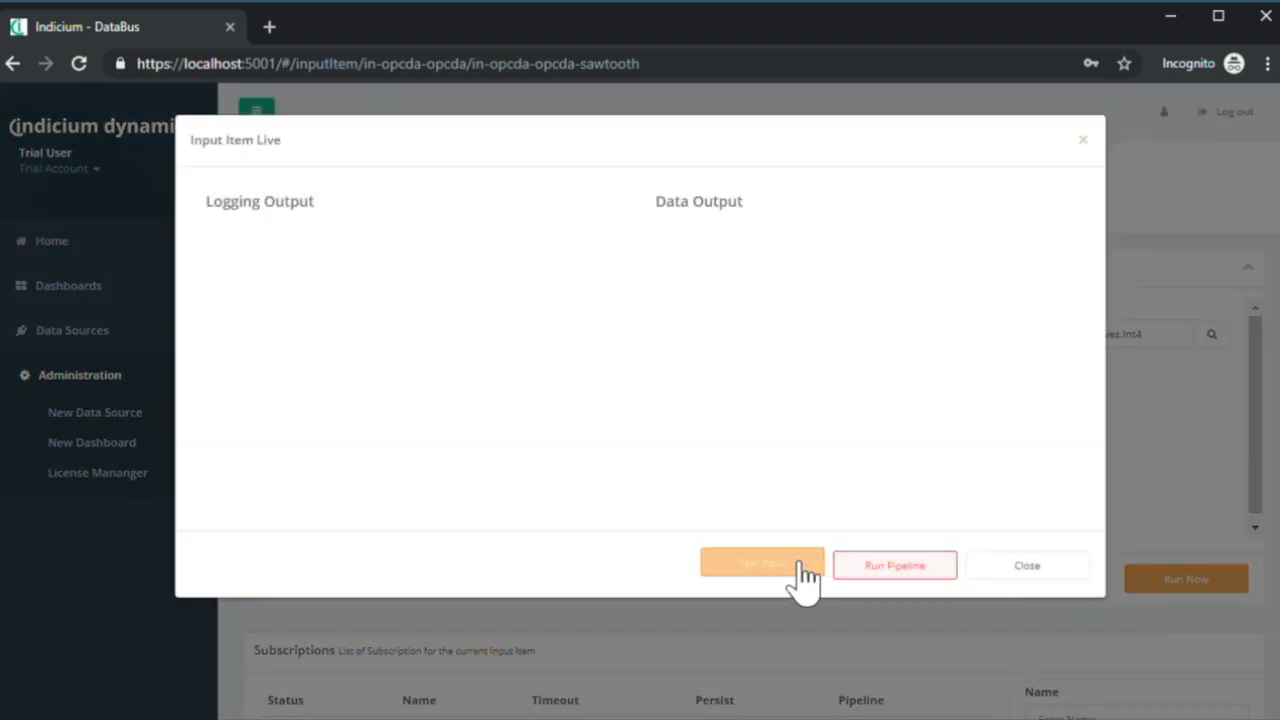
click(800, 566)
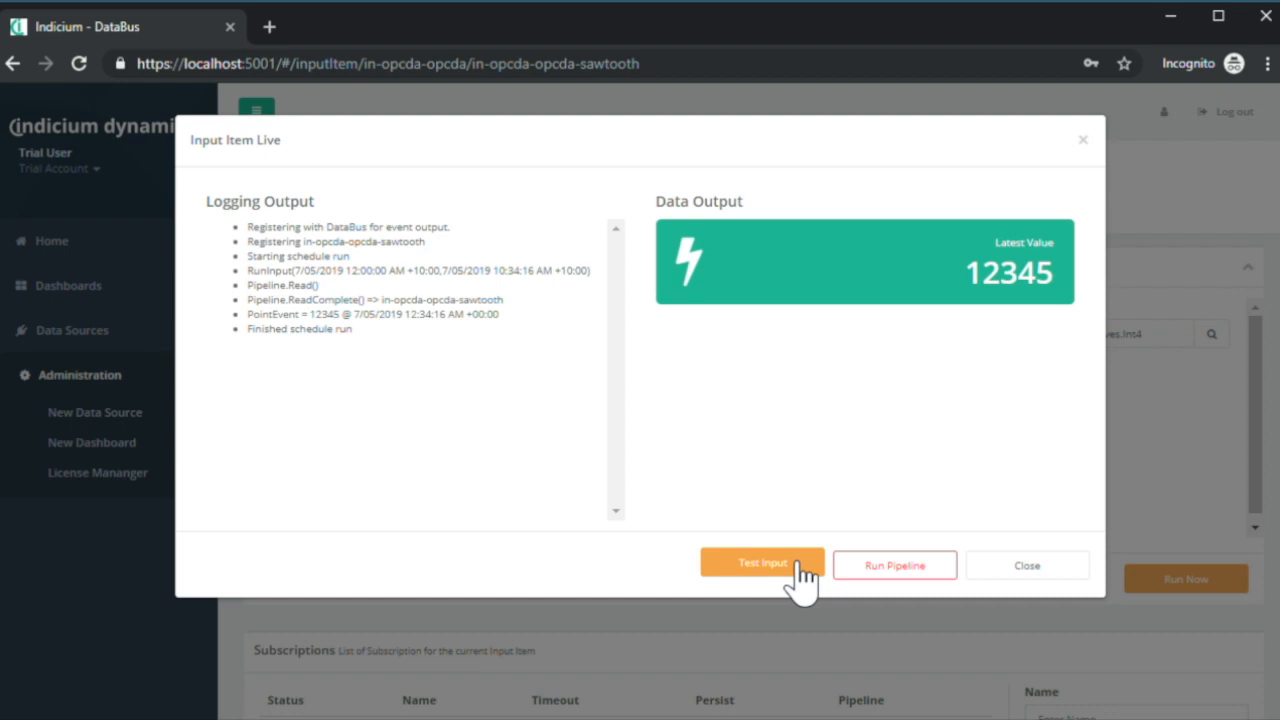
click(800, 566)
click(800, 566)
click(800, 566)
click(800, 566)
click(800, 566)
click(800, 566)
click(1025, 567)
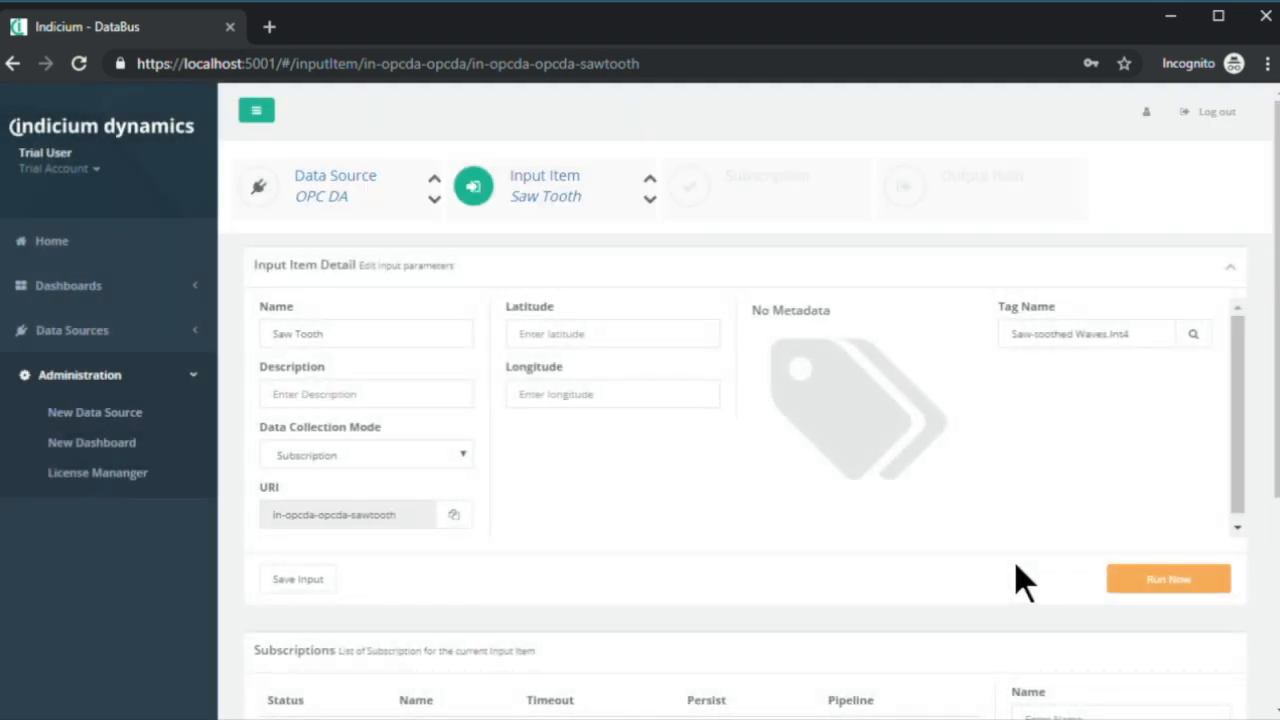
Create a new data source named "Azure Table Storage" with the Azure Table Storage plugin type.
scroll(1014, 561, down, 2)
scroll(1014, 561, up, 2)
click(118, 415)
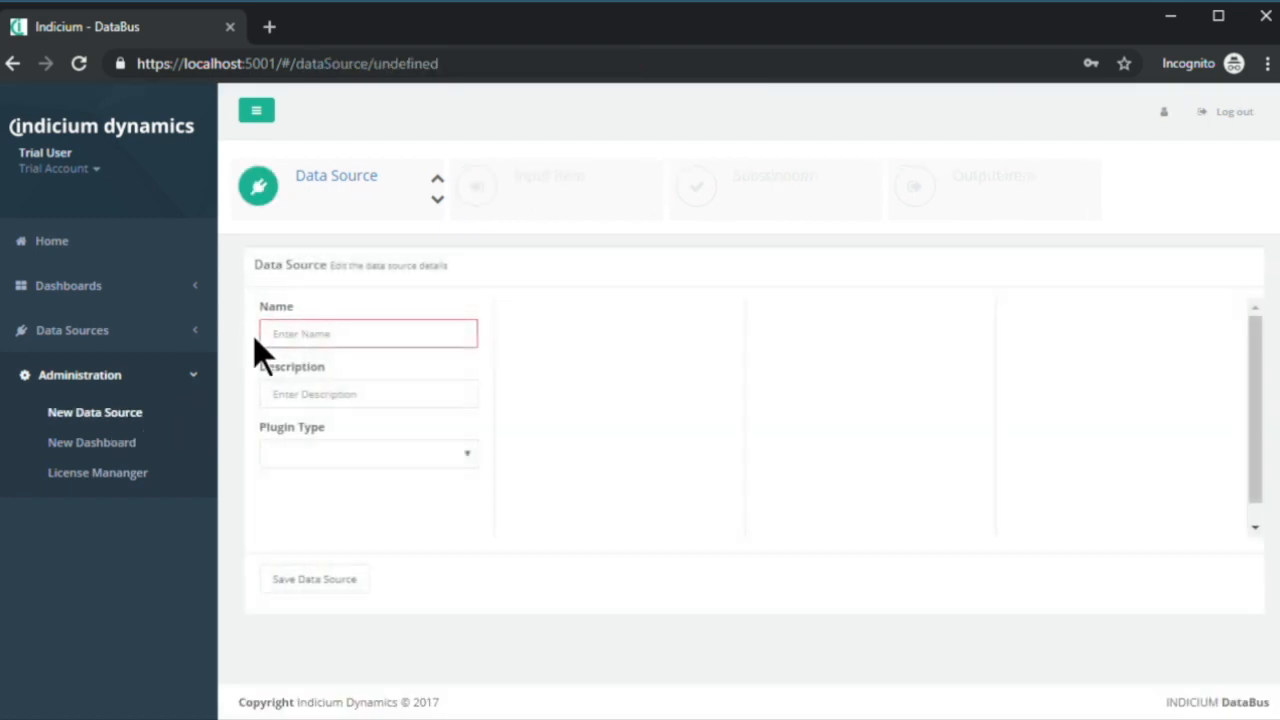
text(AZ)
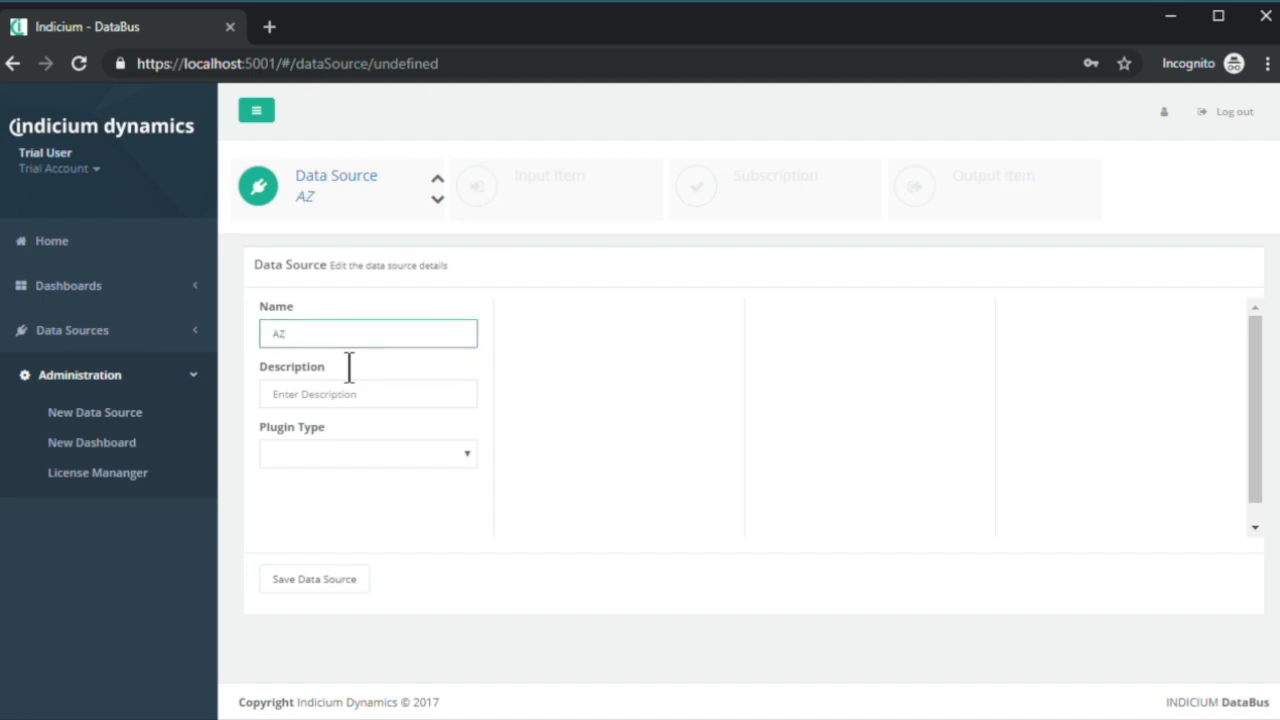
key(BackSpace)
text(zure Table Sr)
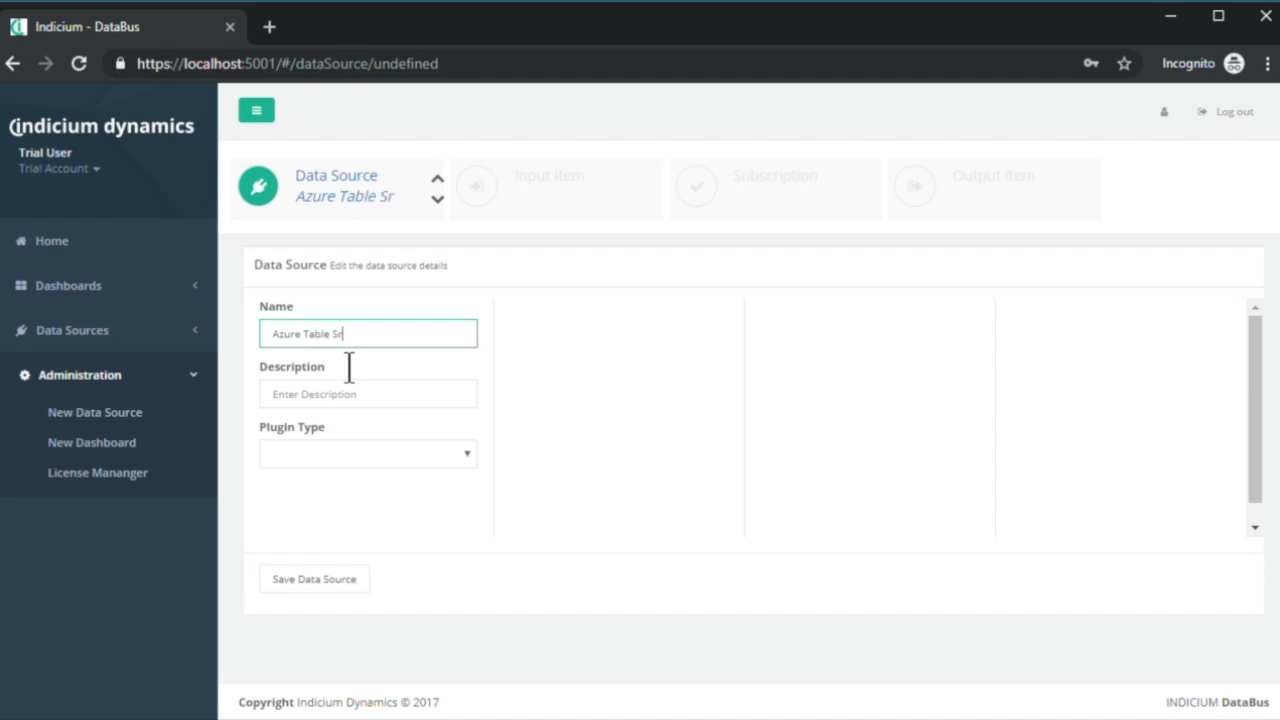
key(BackSpace)
text(torage)
click(467, 455)
click(360, 479)
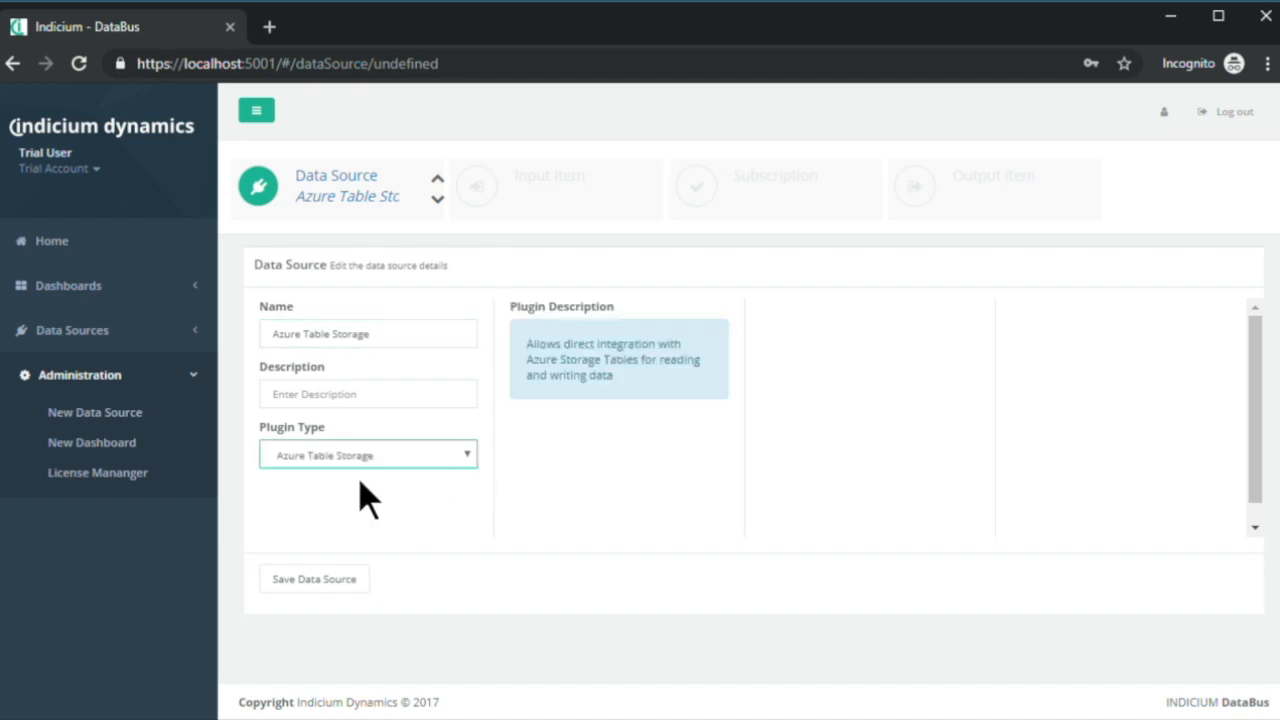
click(340, 588)
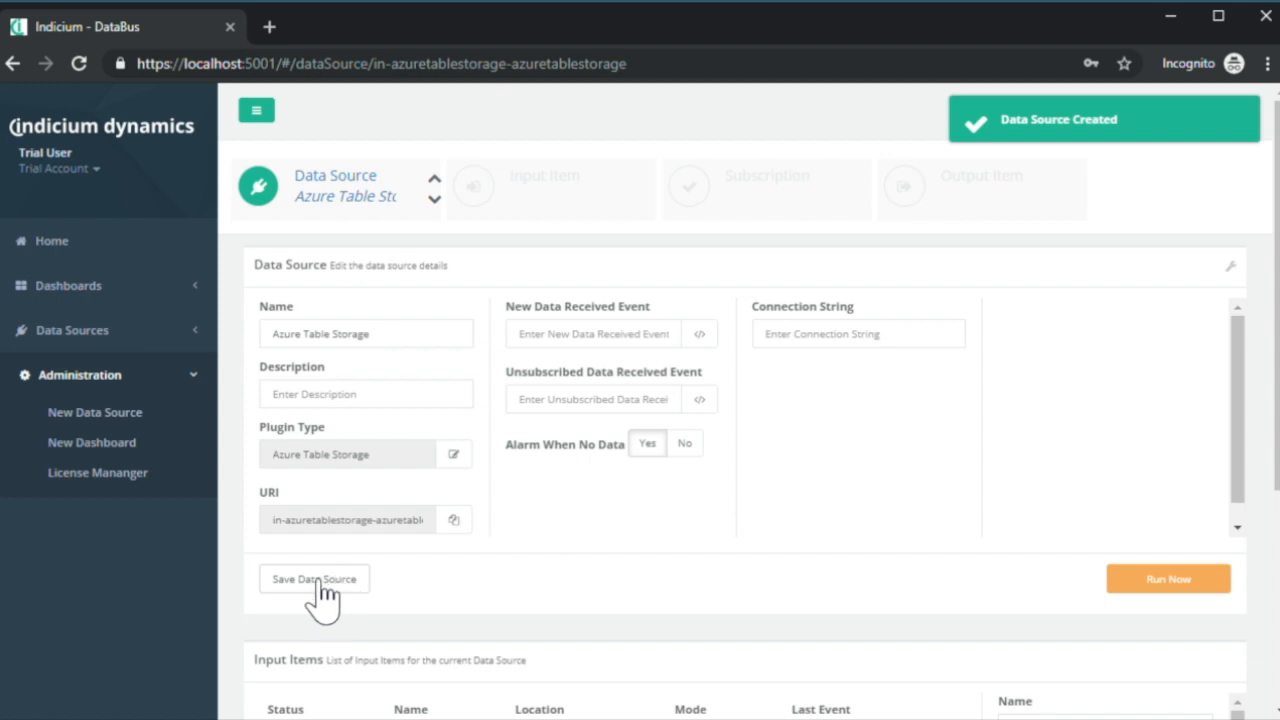
Paste the storage account's connection string into the Azure Table Storage data source and save it.
click(832, 340)
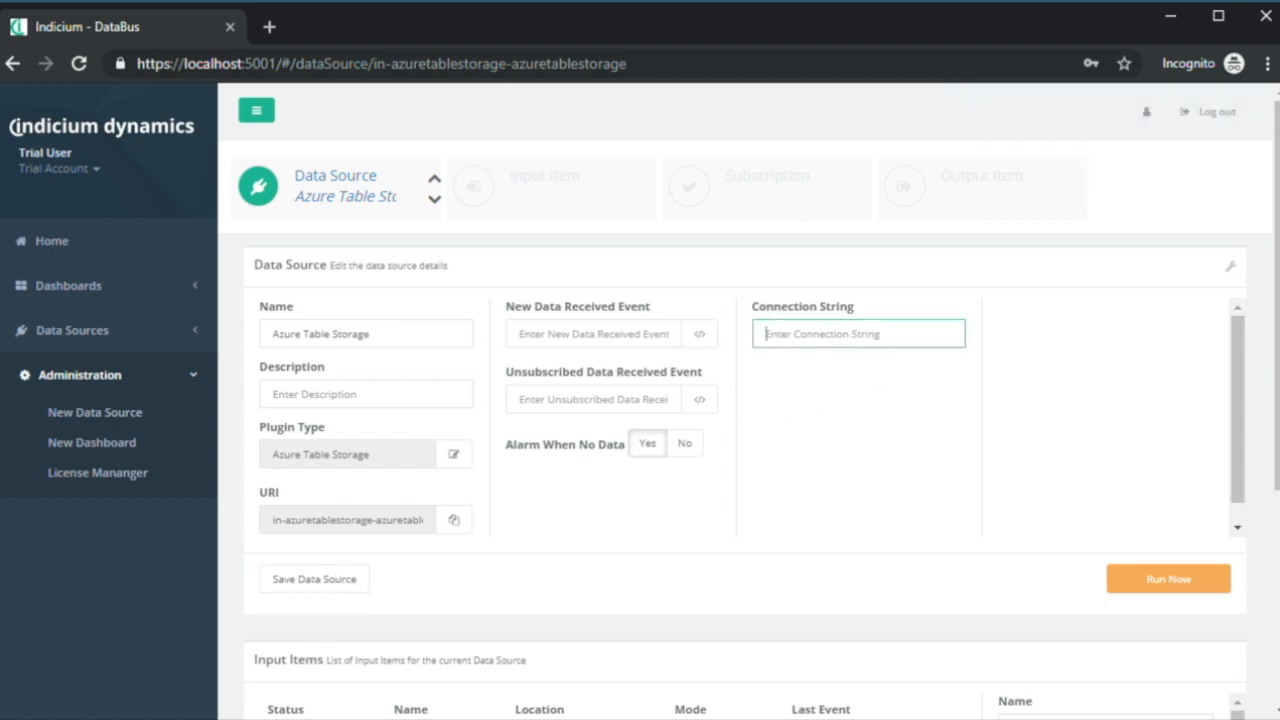
key(alt+Tab)
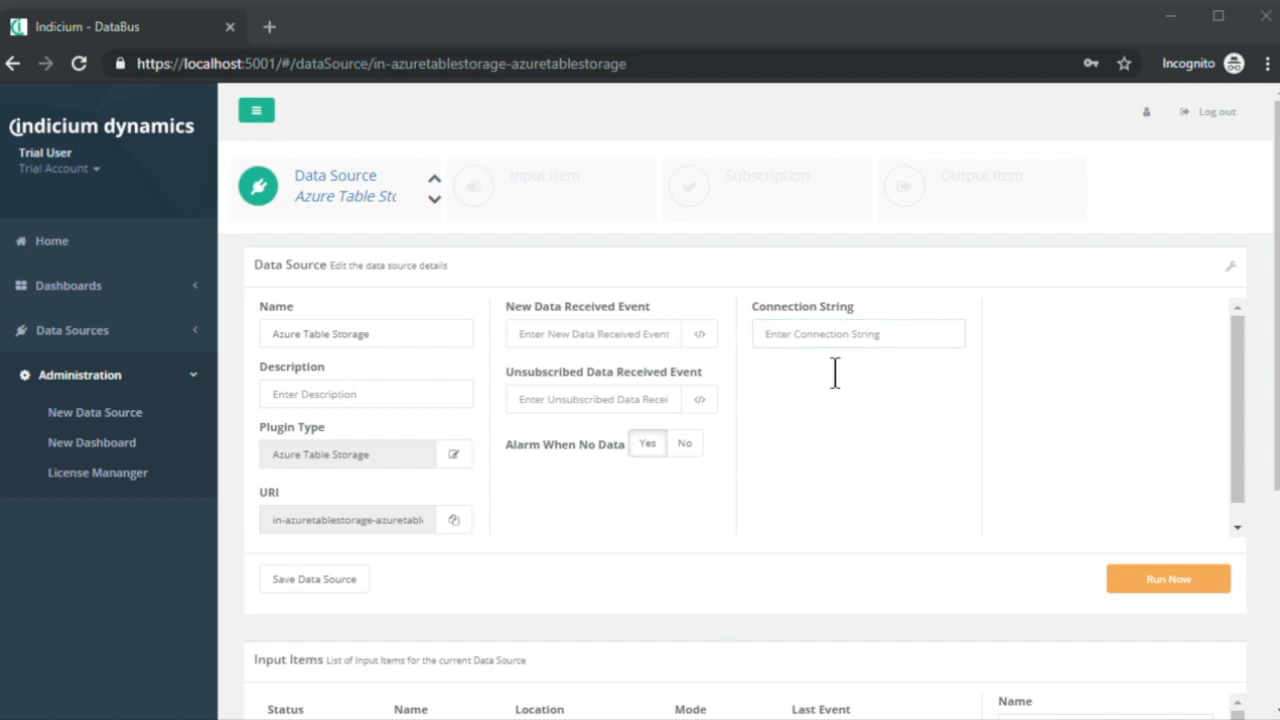
key(alt+Tab)
key(ctrl+v)
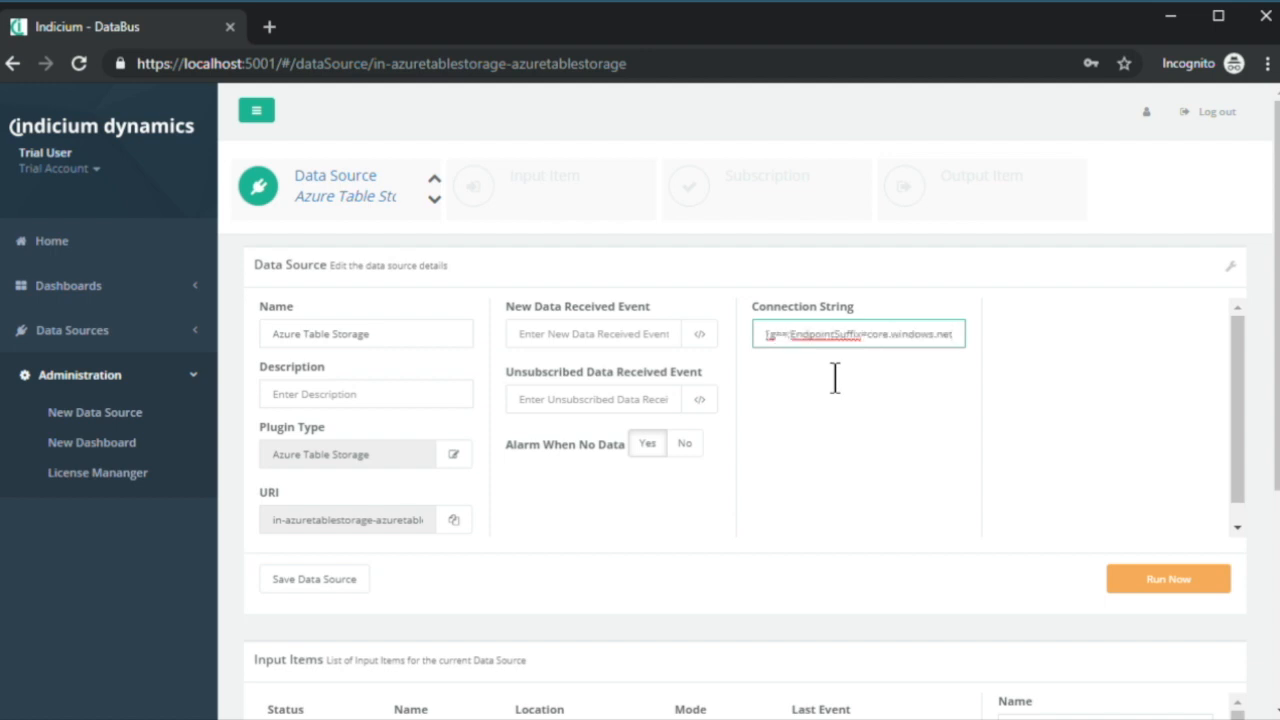
click(298, 588)
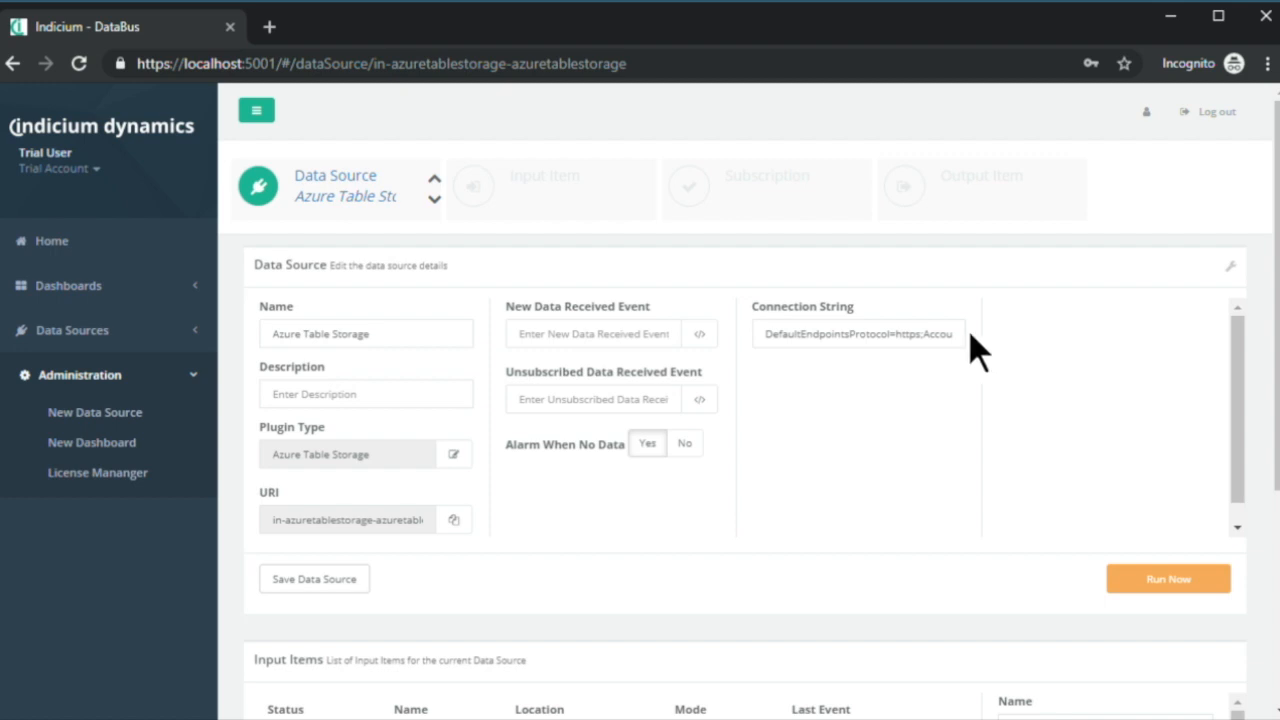
scroll(969, 331, down, 2)
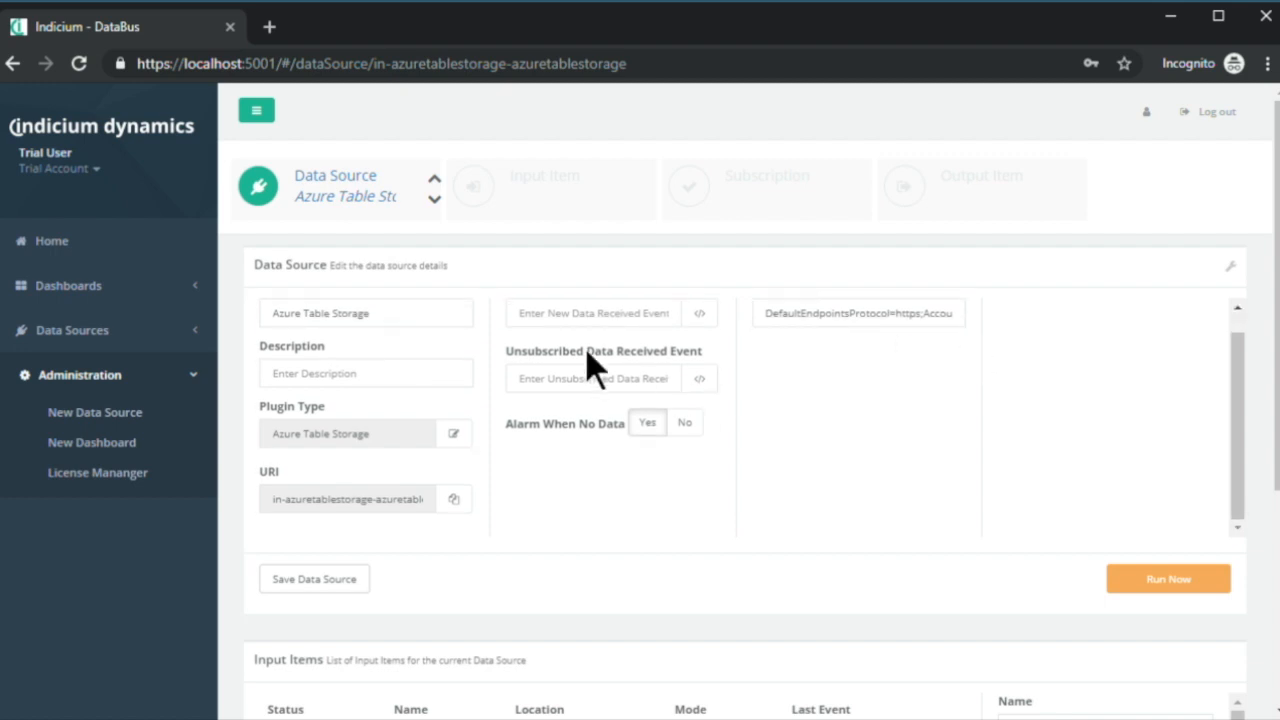
Add a subscription named "Azure" to the Saw Tooth input of the OPC DA data source.
click(73, 256)
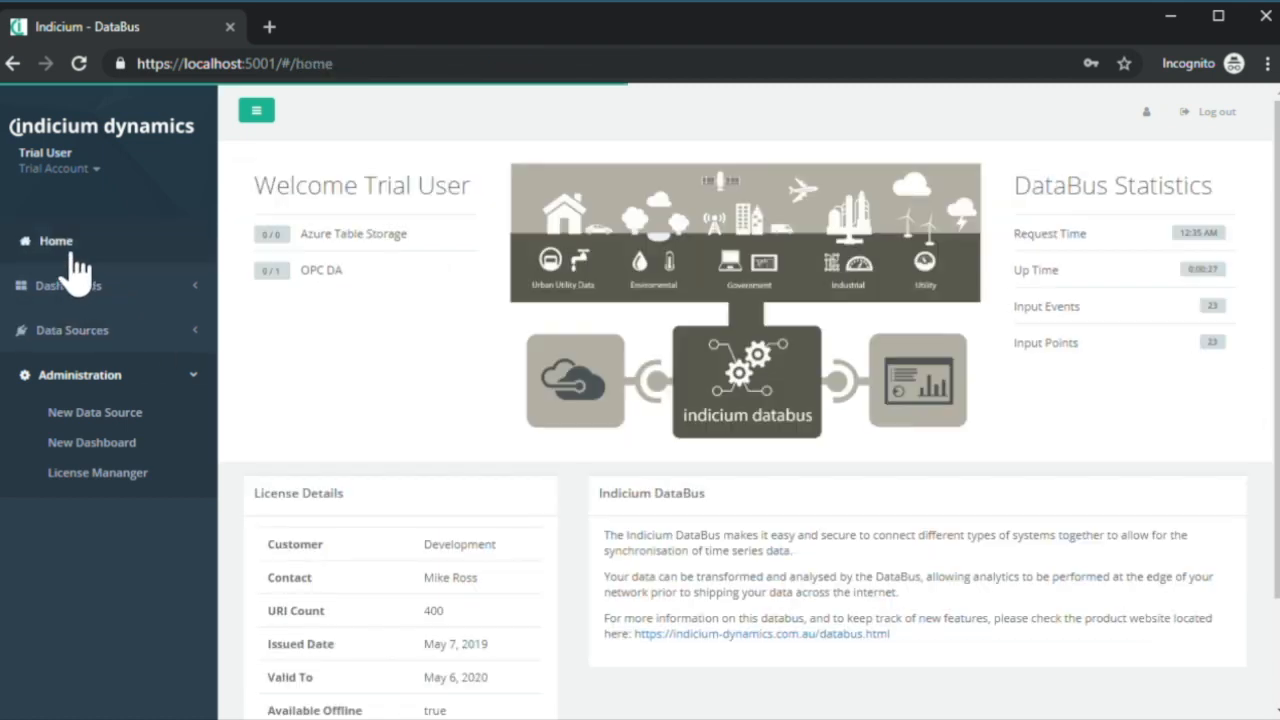
click(344, 300)
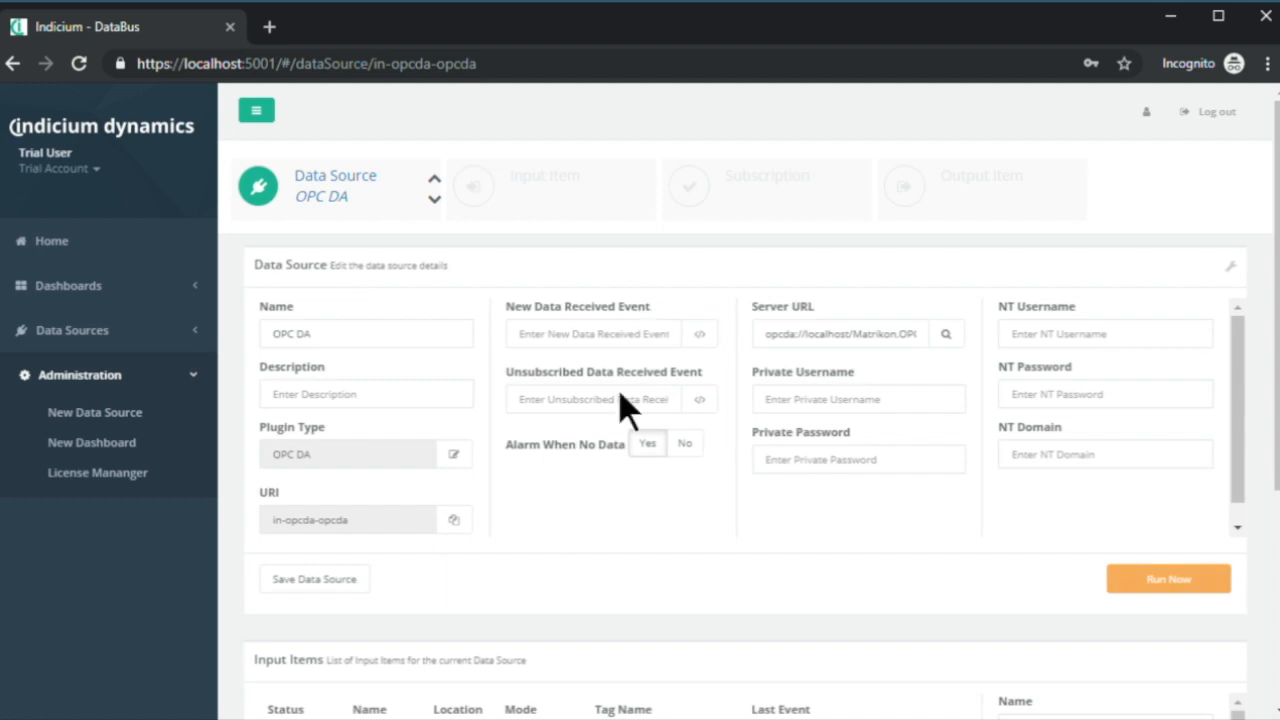
scroll(606, 563, down, 3)
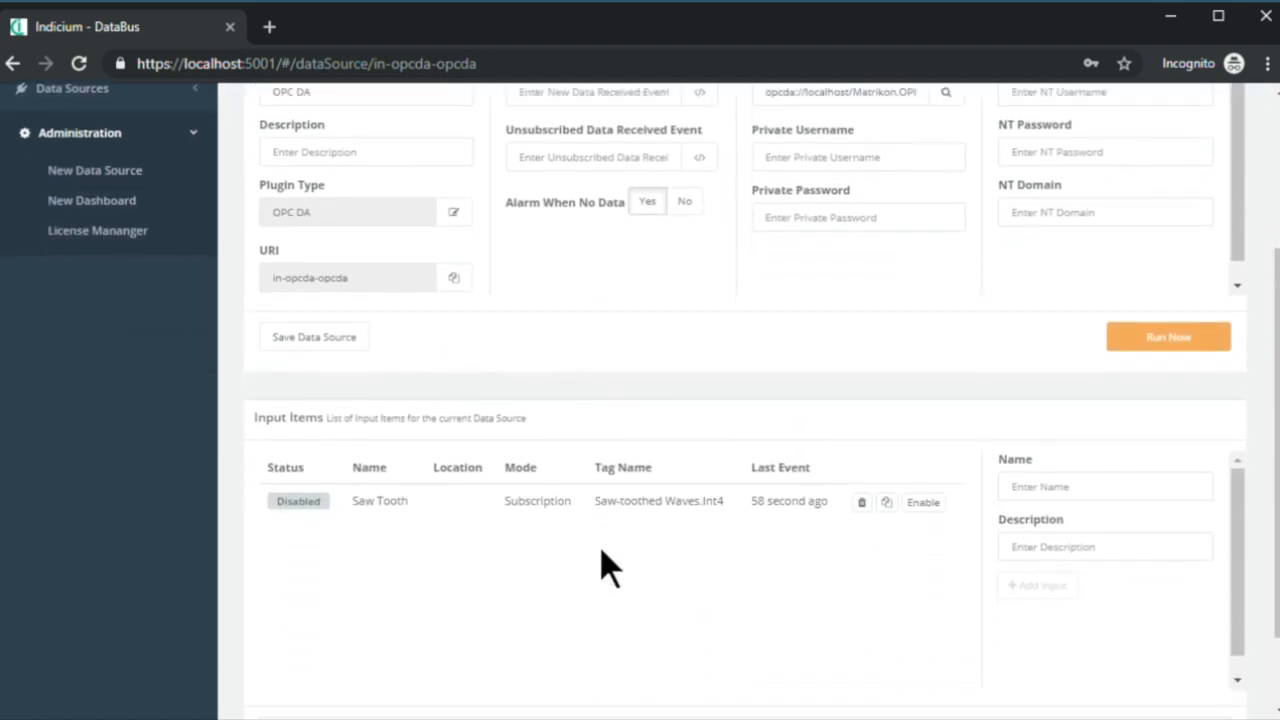
click(650, 510)
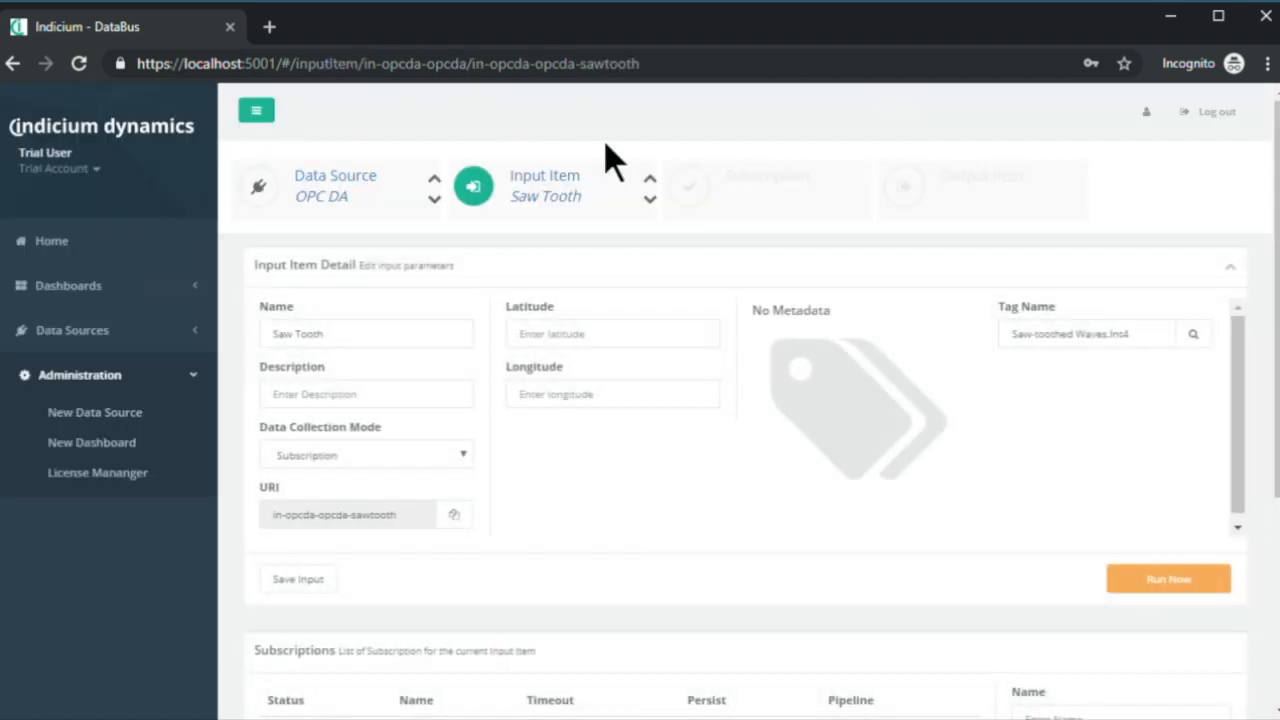
scroll(574, 512, down, 2)
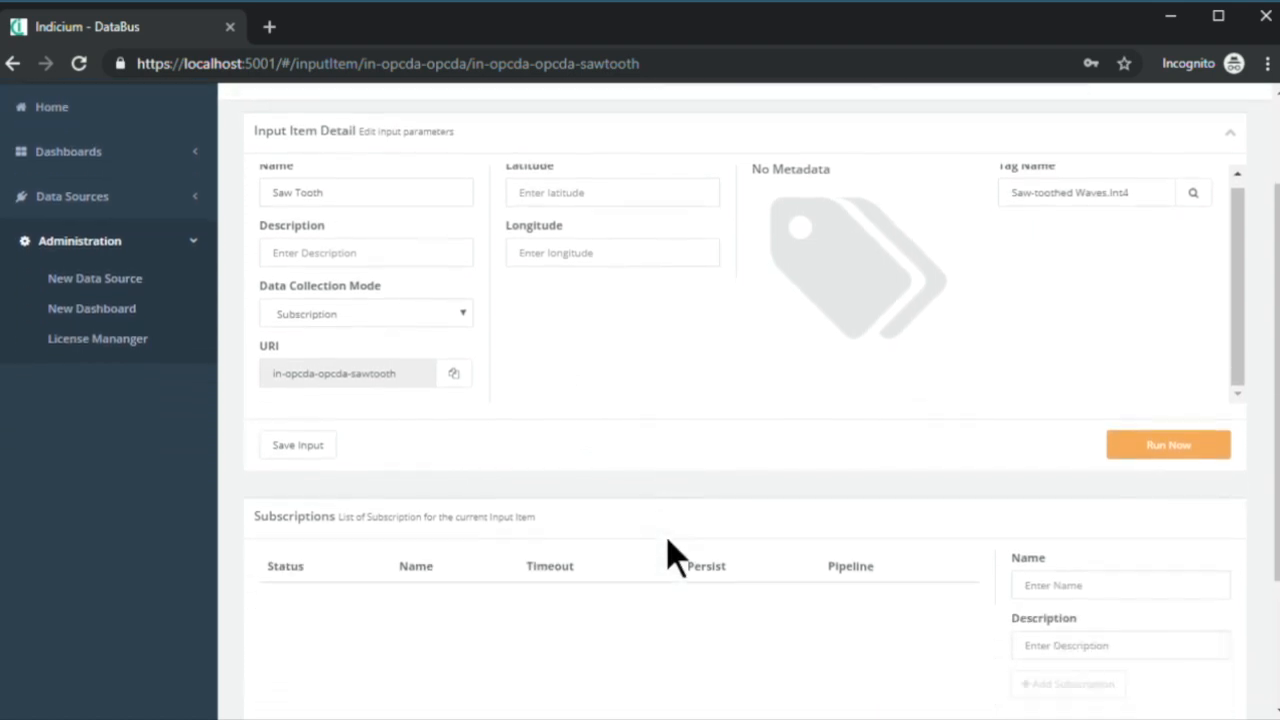
scroll(668, 543, down, 2)
click(1125, 480)
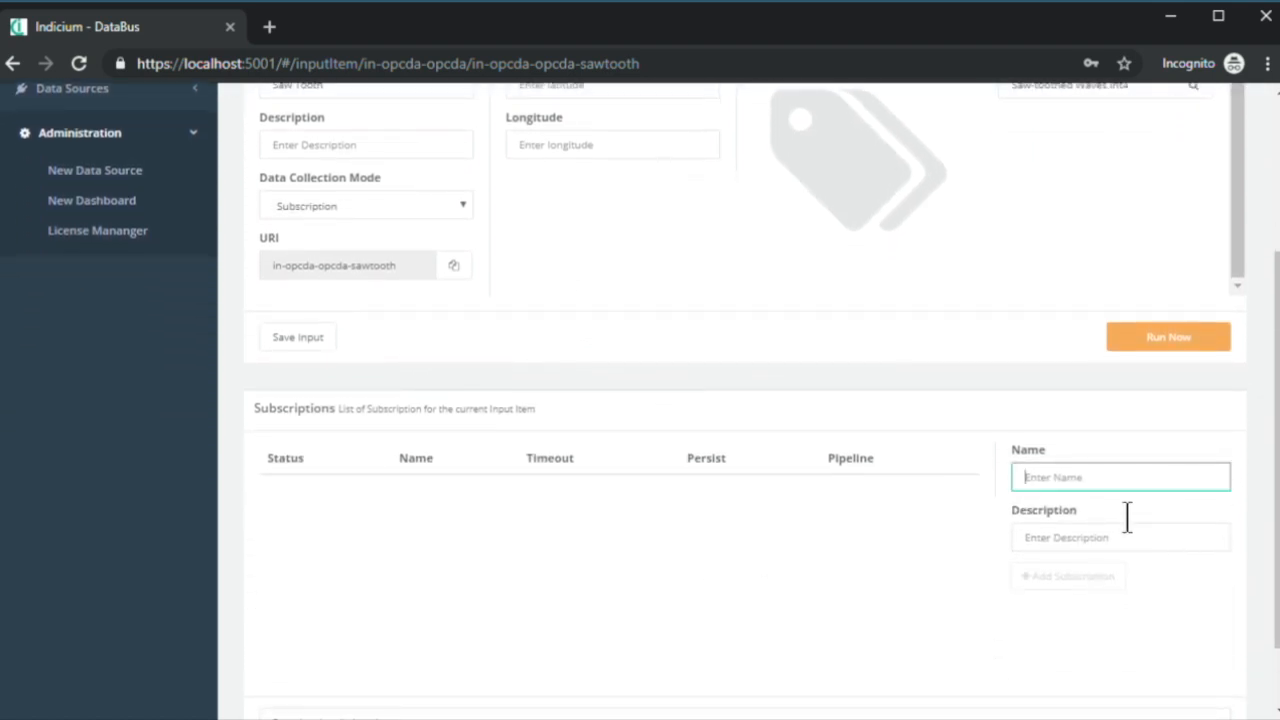
text(Azure)
click(1095, 582)
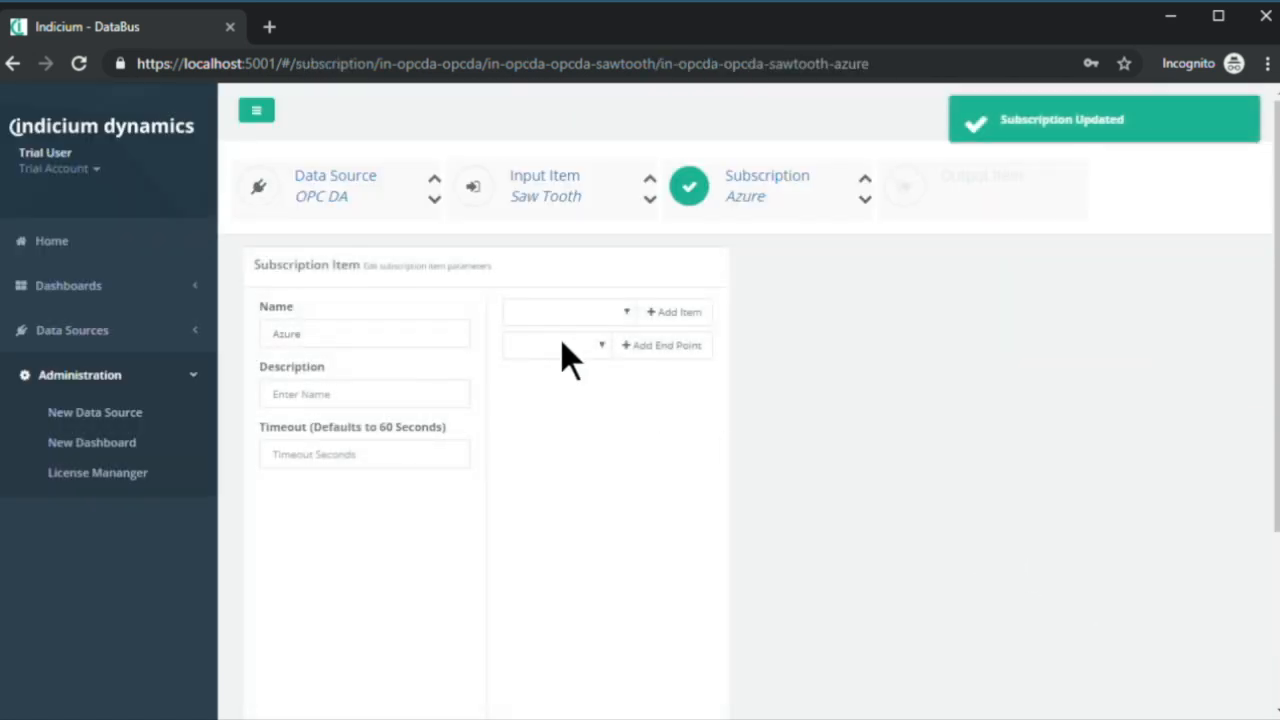
Add Azure Table Storage as an end point of the Azure subscription and open its pipeline item settings.
click(603, 345)
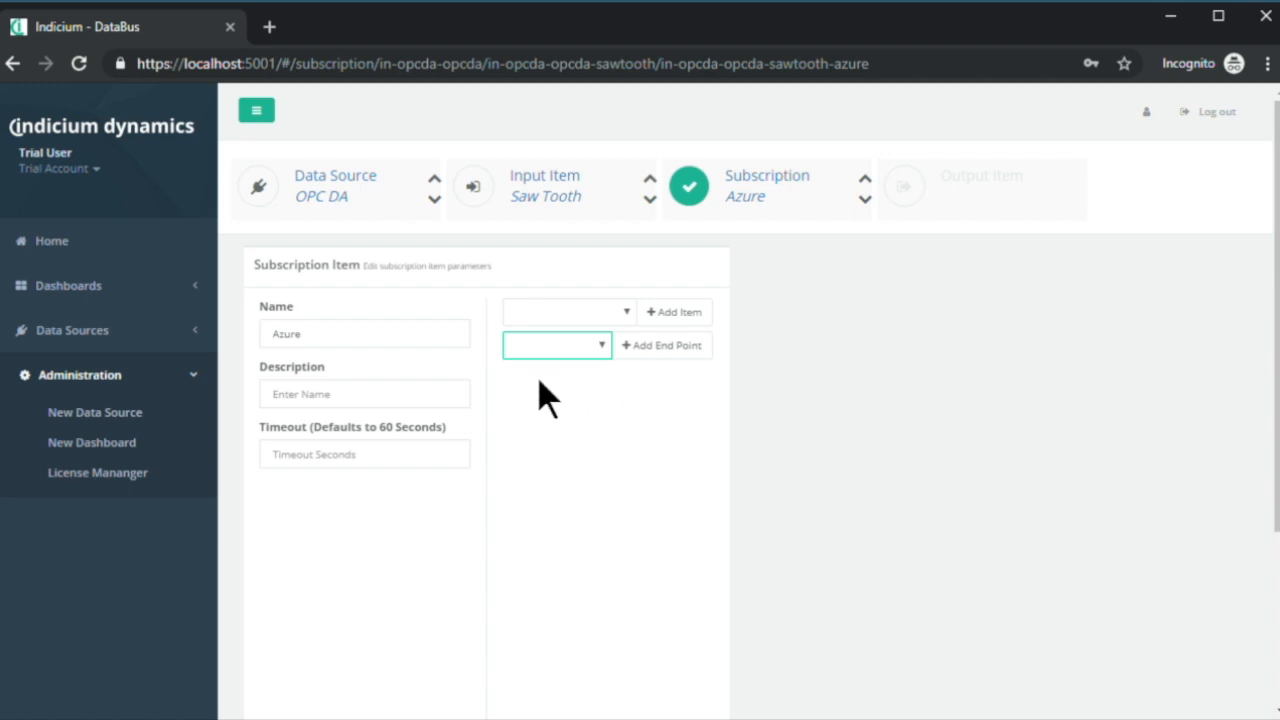
click(599, 366)
click(688, 360)
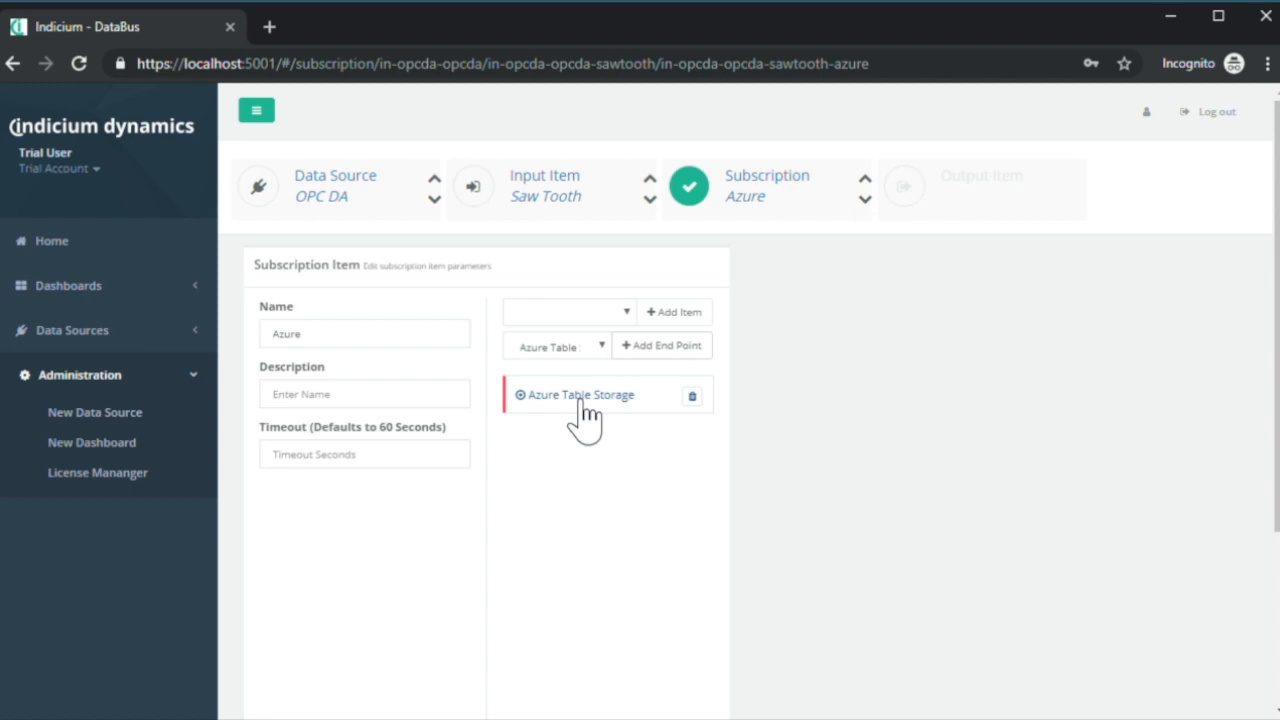
click(582, 396)
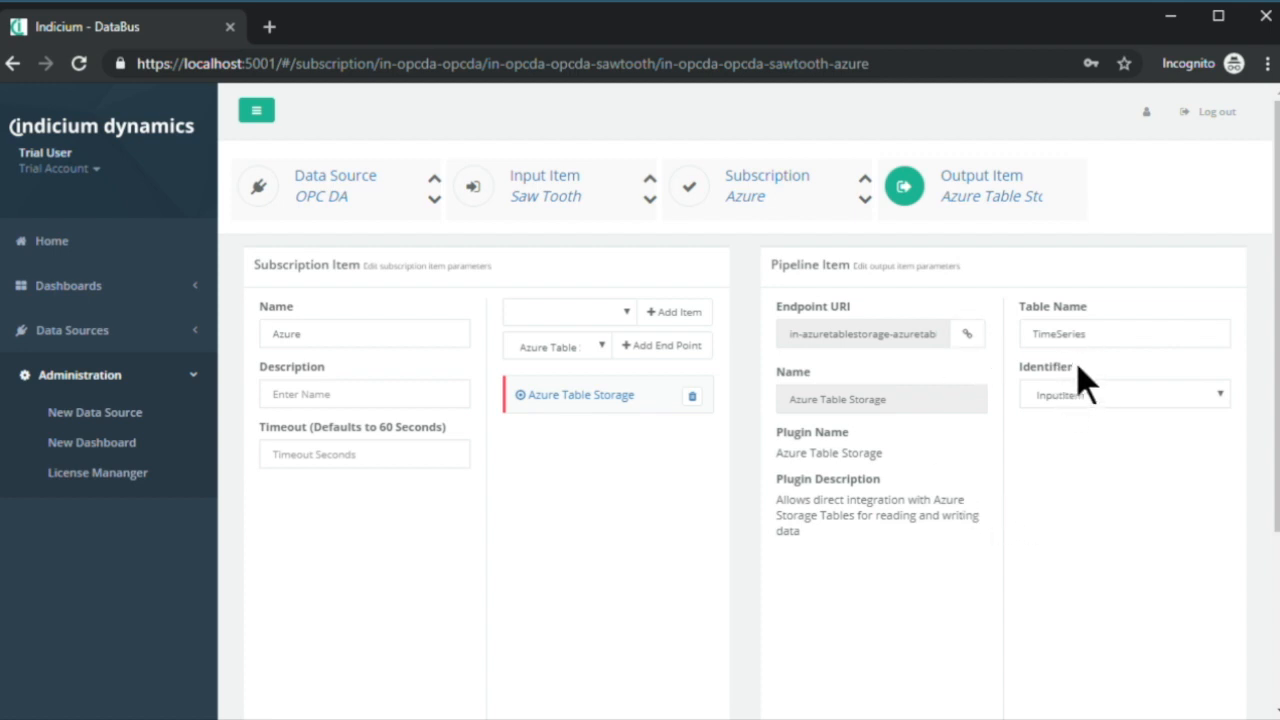
Keep the Azure Table Storage end point's table name as TimeSeries and its identifier as InputItem, and save the subscription.
drag(1158, 345, 1012, 345)
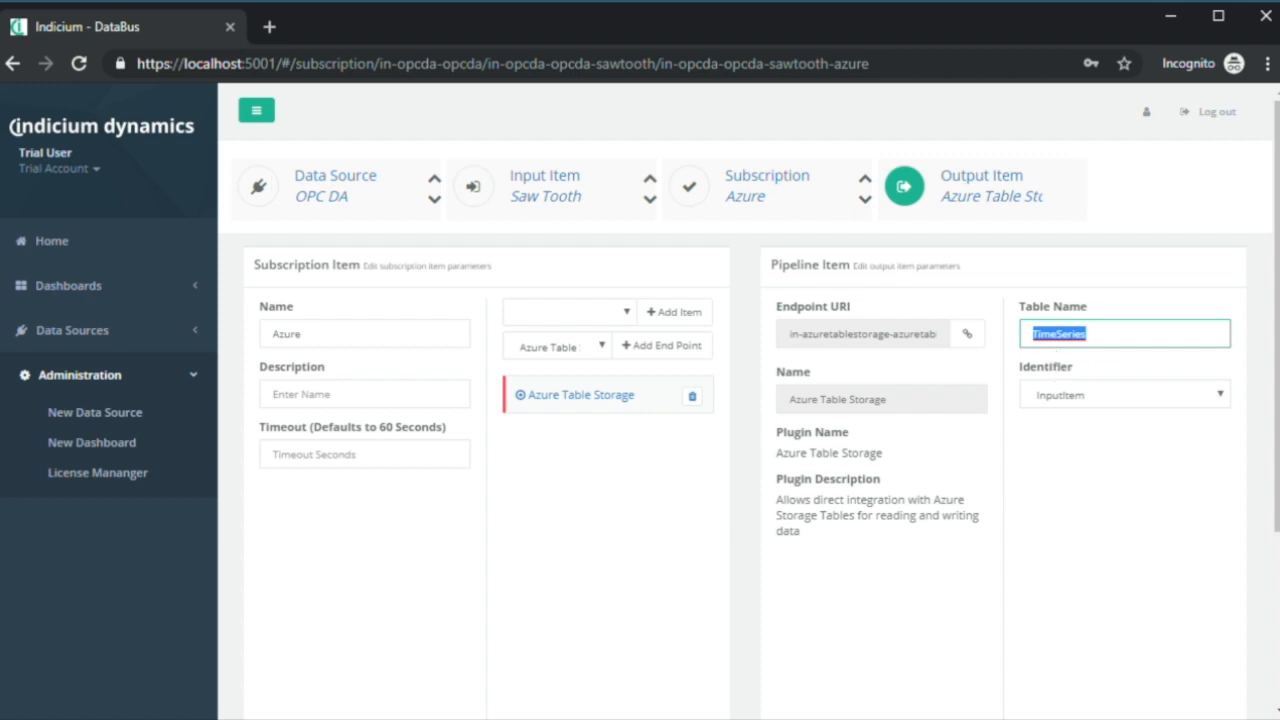
click(1154, 343)
drag(1200, 334, 1000, 330)
click(1080, 344)
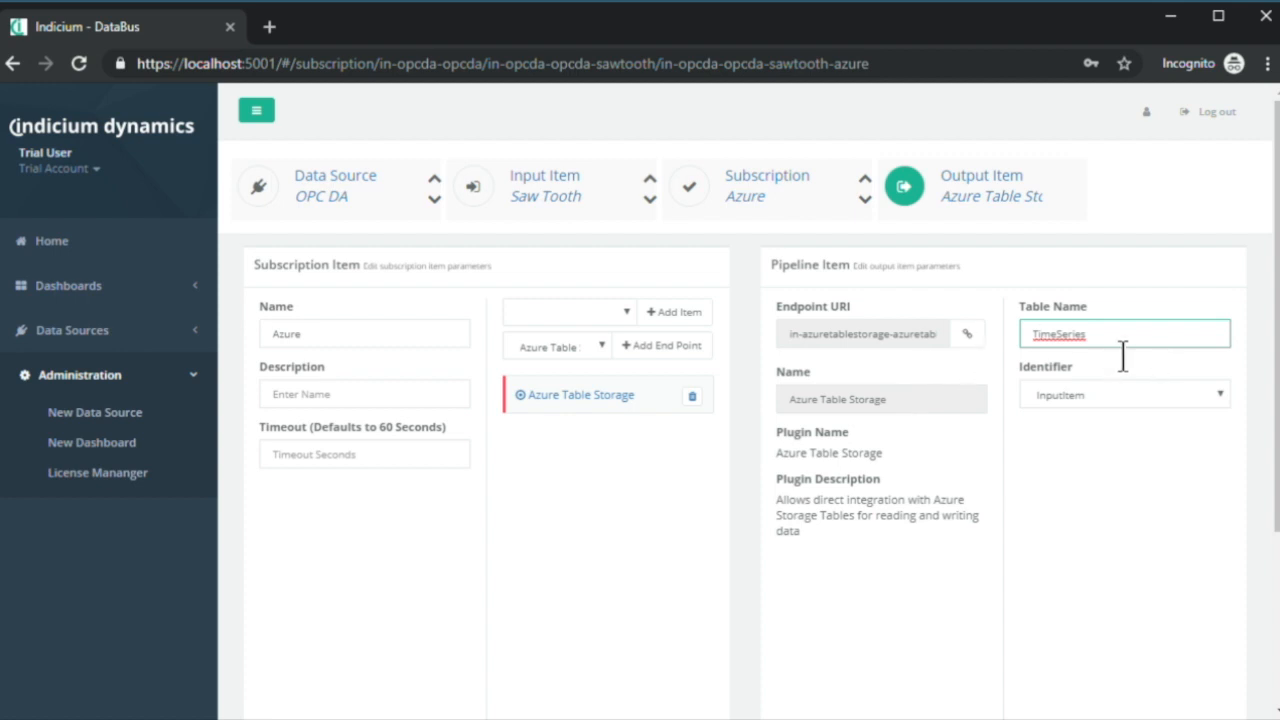
click(1208, 401)
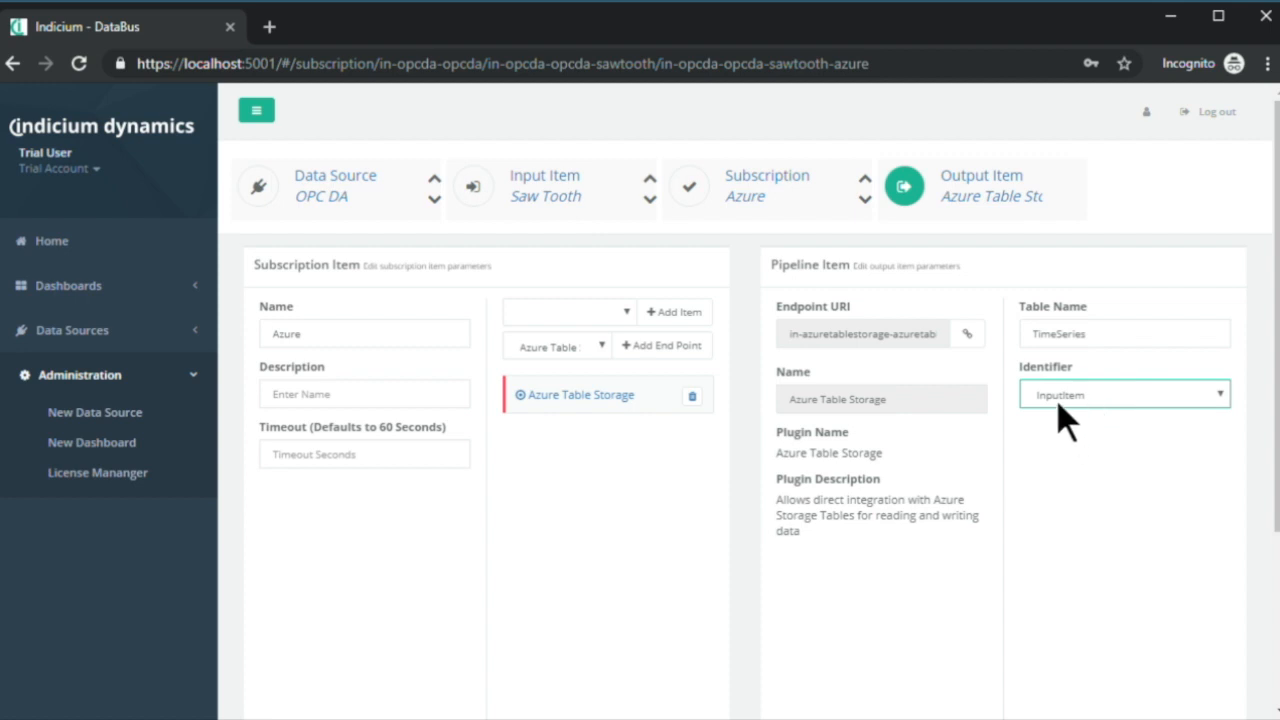
click(1068, 445)
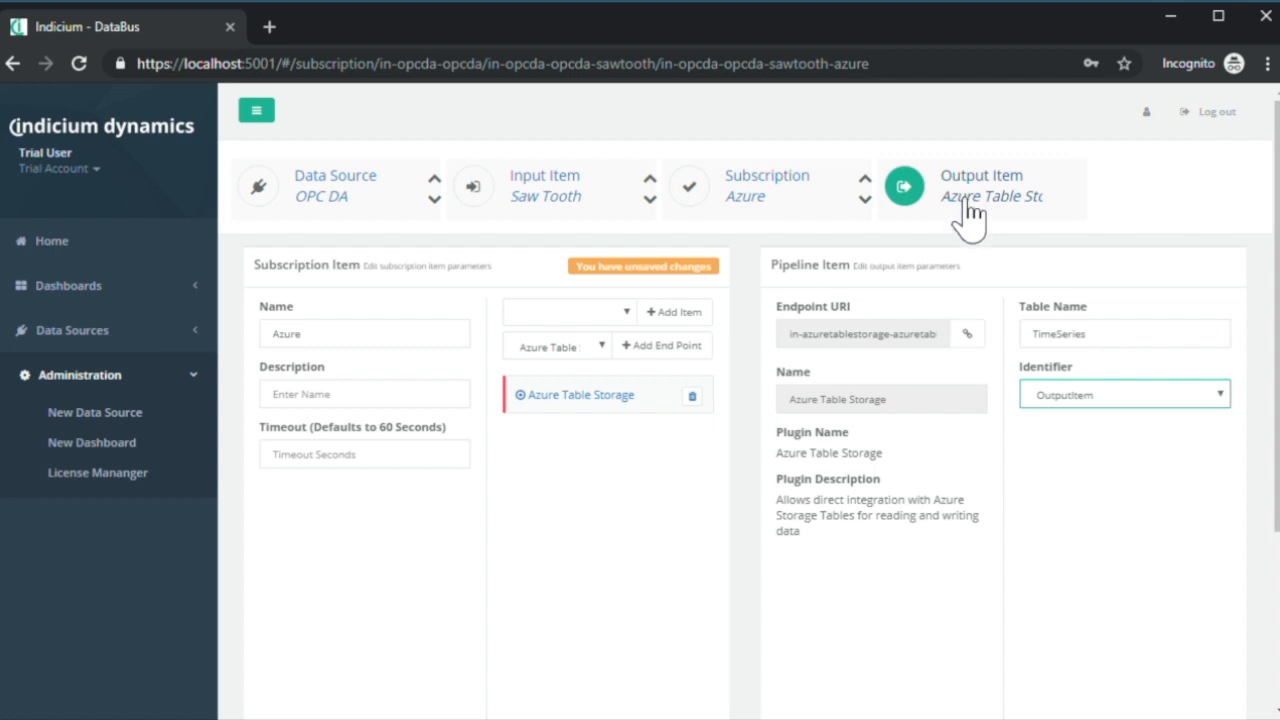
click(1078, 421)
scroll(140, 560, down, 3)
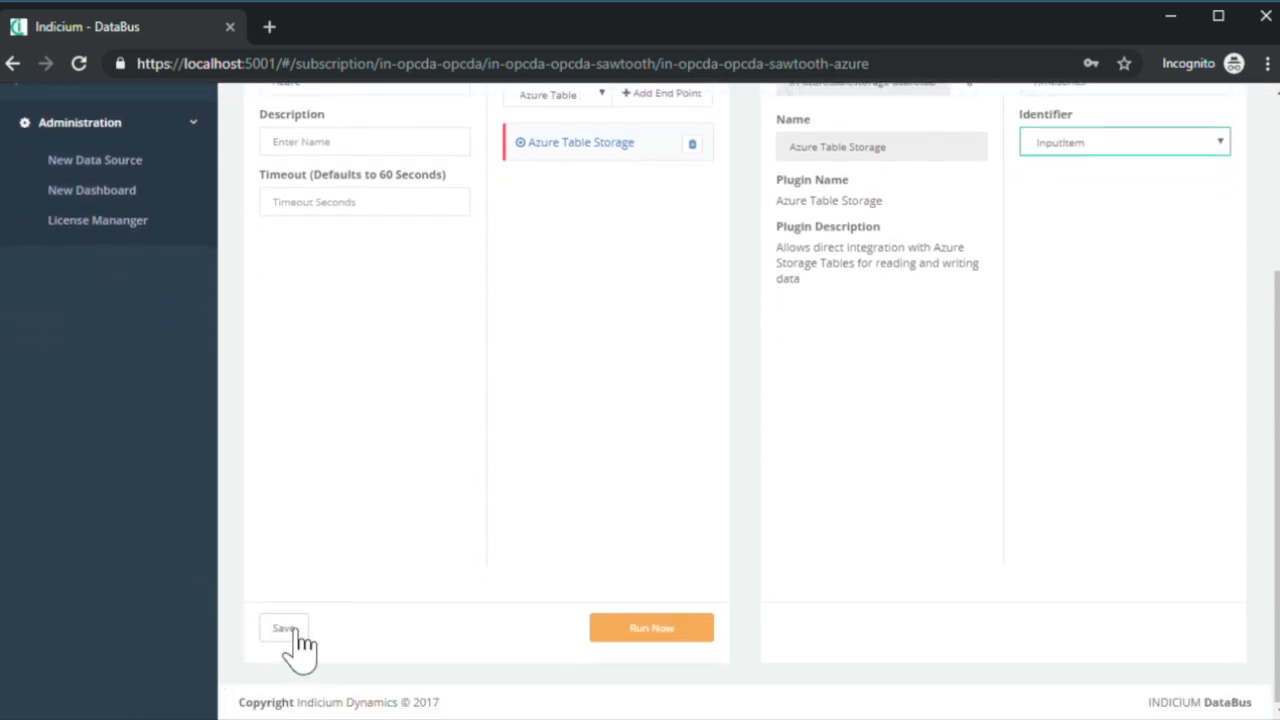
click(295, 630)
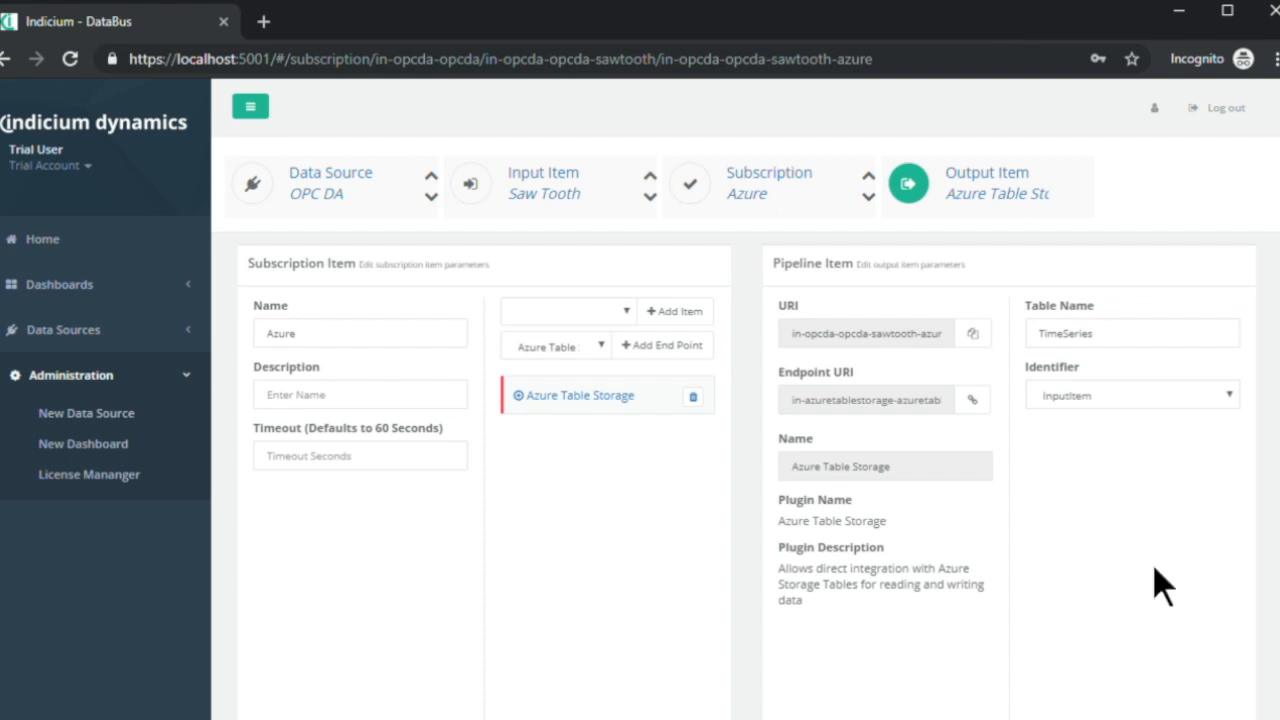
Add a Hold Queue Pipeline item to the Azure subscription and place it above the Azure Table Storage end point.
click(630, 312)
click(628, 405)
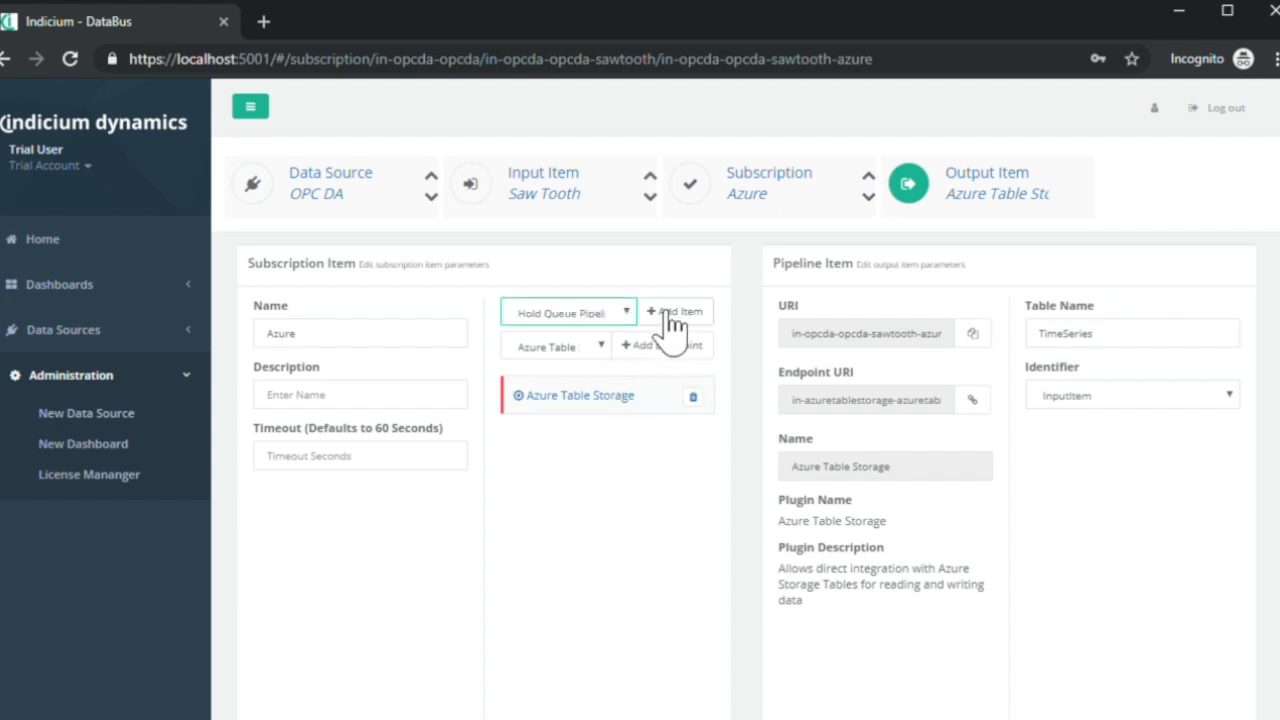
click(674, 312)
drag(634, 449, 606, 400)
Set the Hold Queue Pipeline item's queue length to 10 and save the subscription.
click(595, 410)
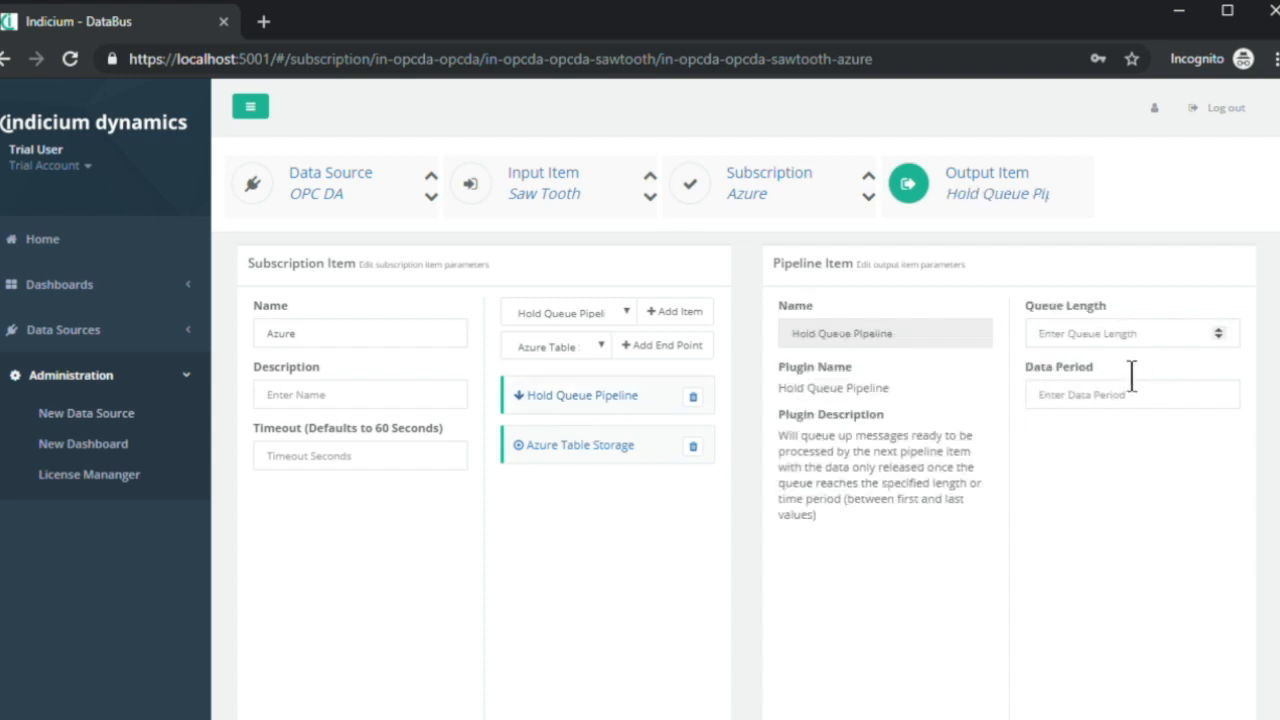
click(1119, 336)
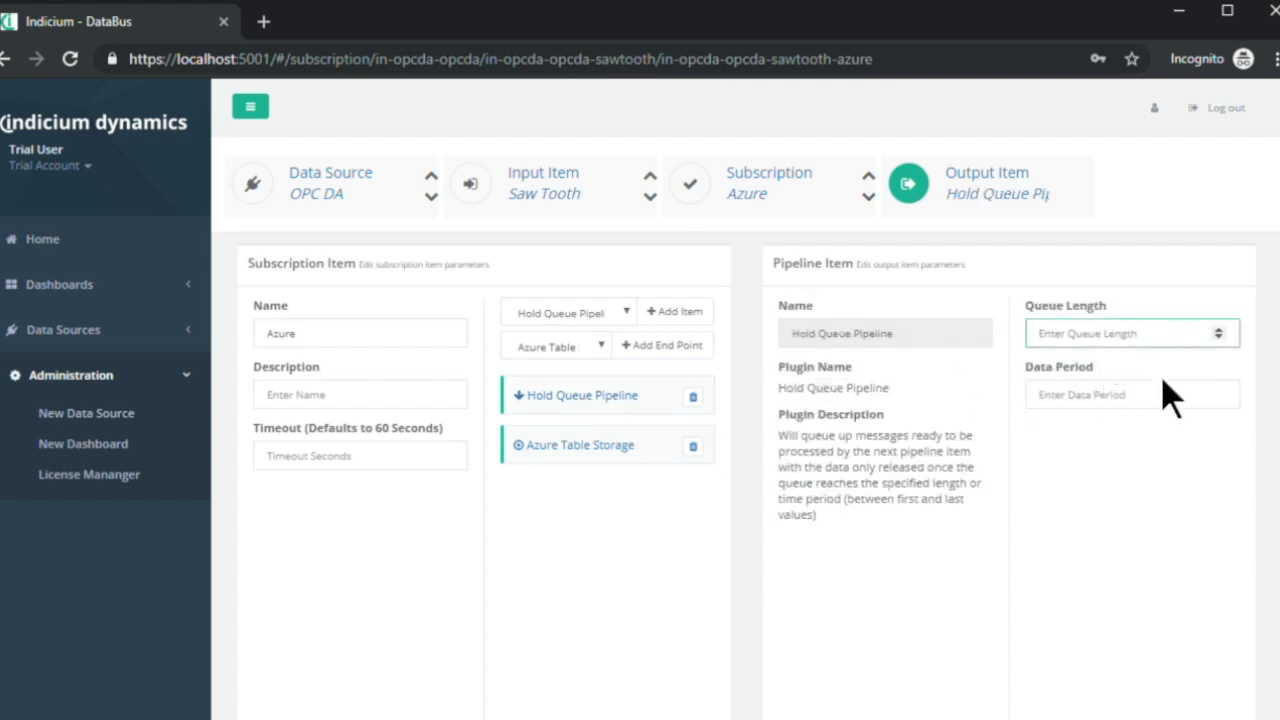
text(1)
scroll(234, 575, down, 3)
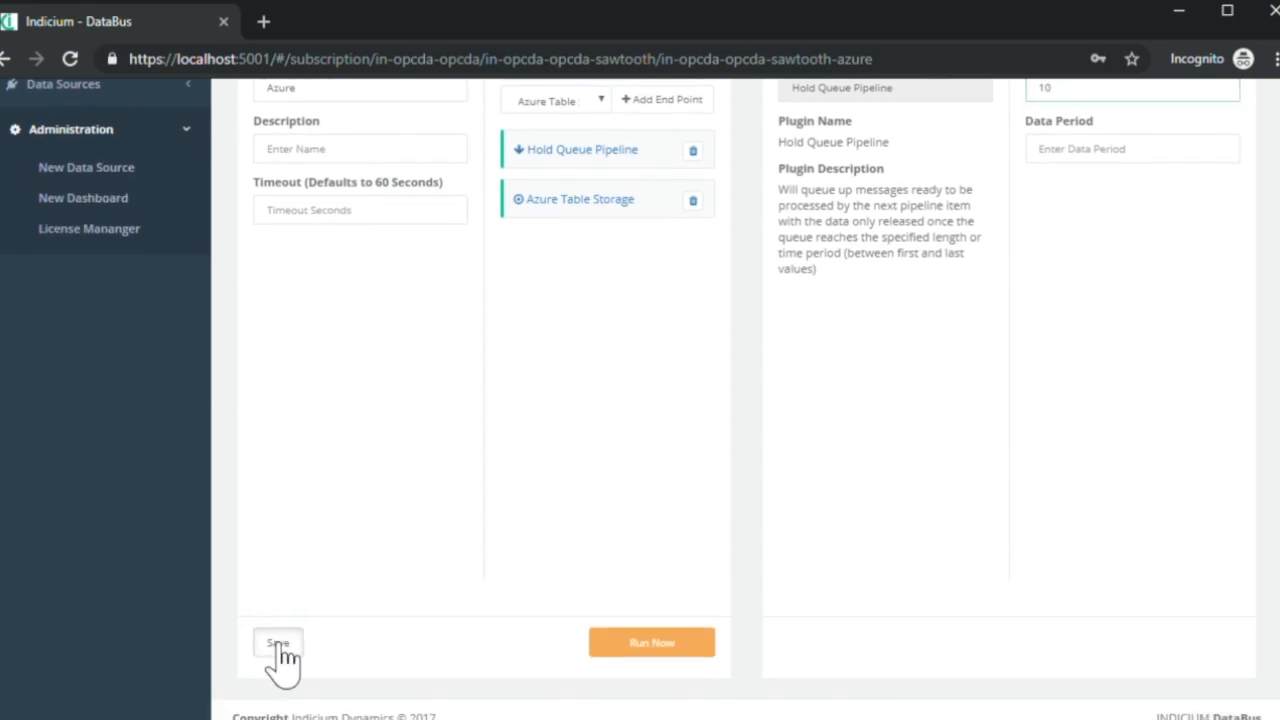
click(281, 648)
Return to the Saw Tooth input item and enable its Azure subscription.
scroll(1000, 463, up, 3)
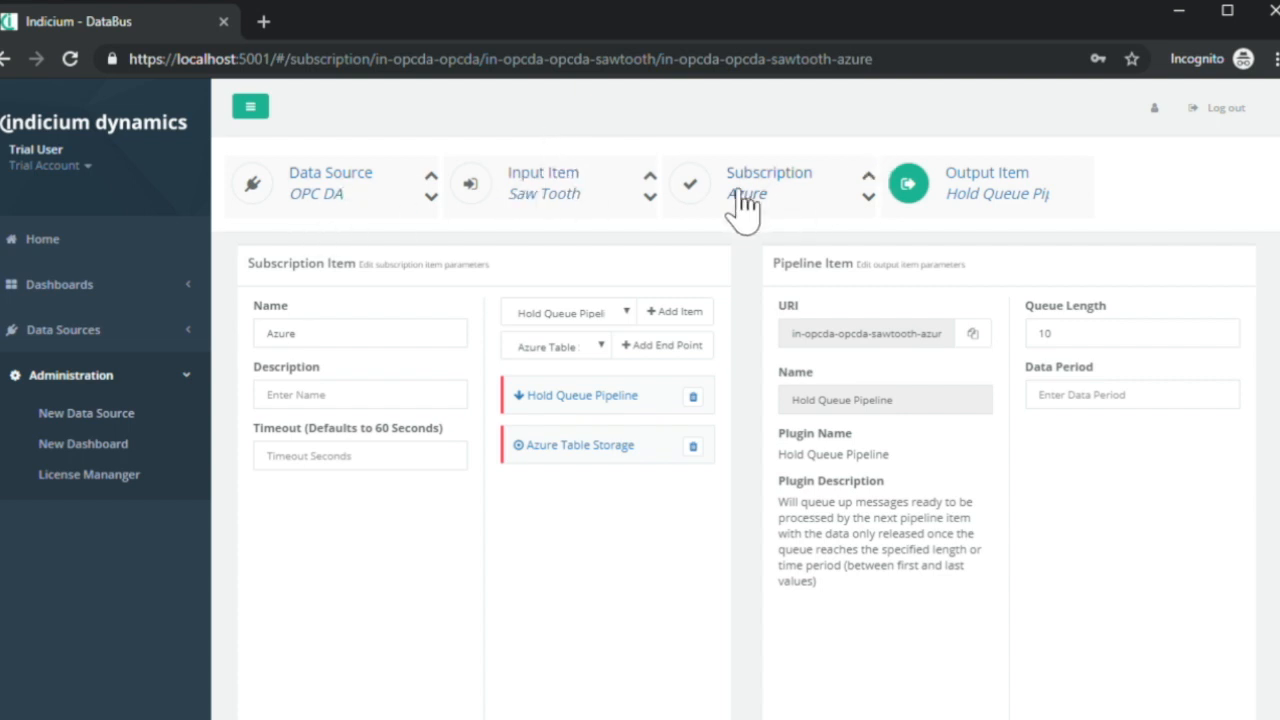
click(586, 197)
scroll(571, 371, down, 2)
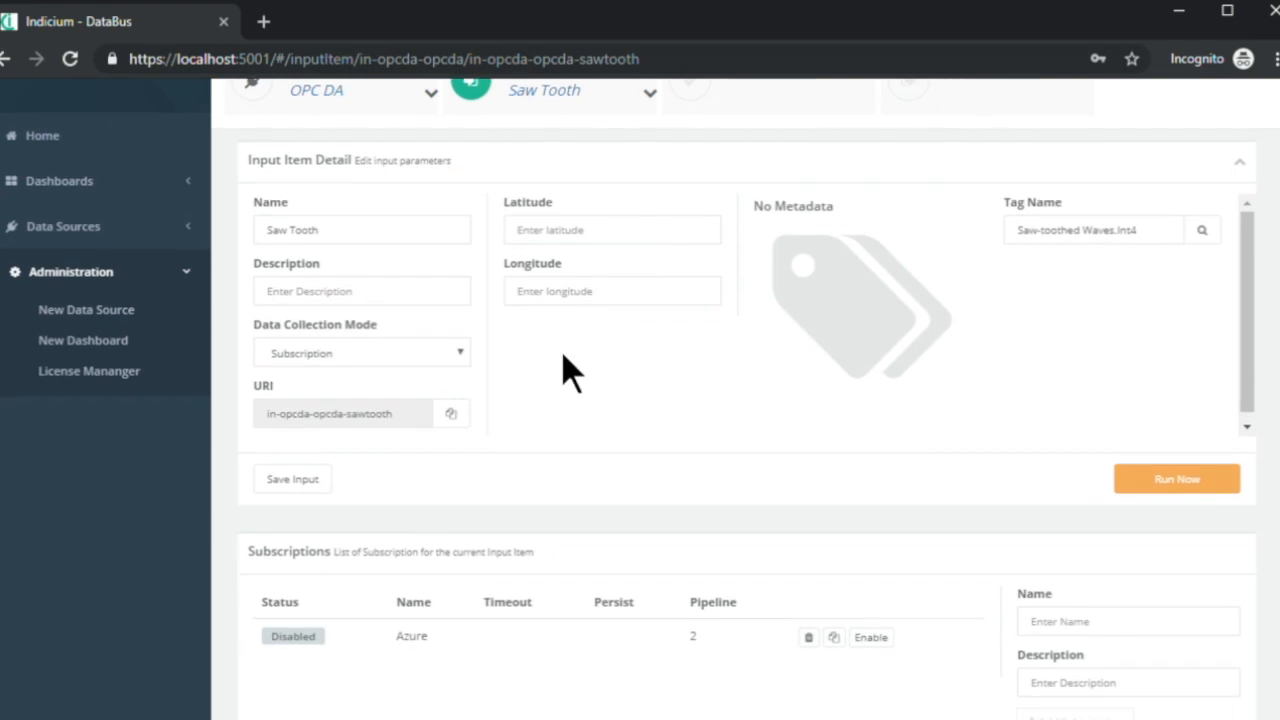
click(886, 532)
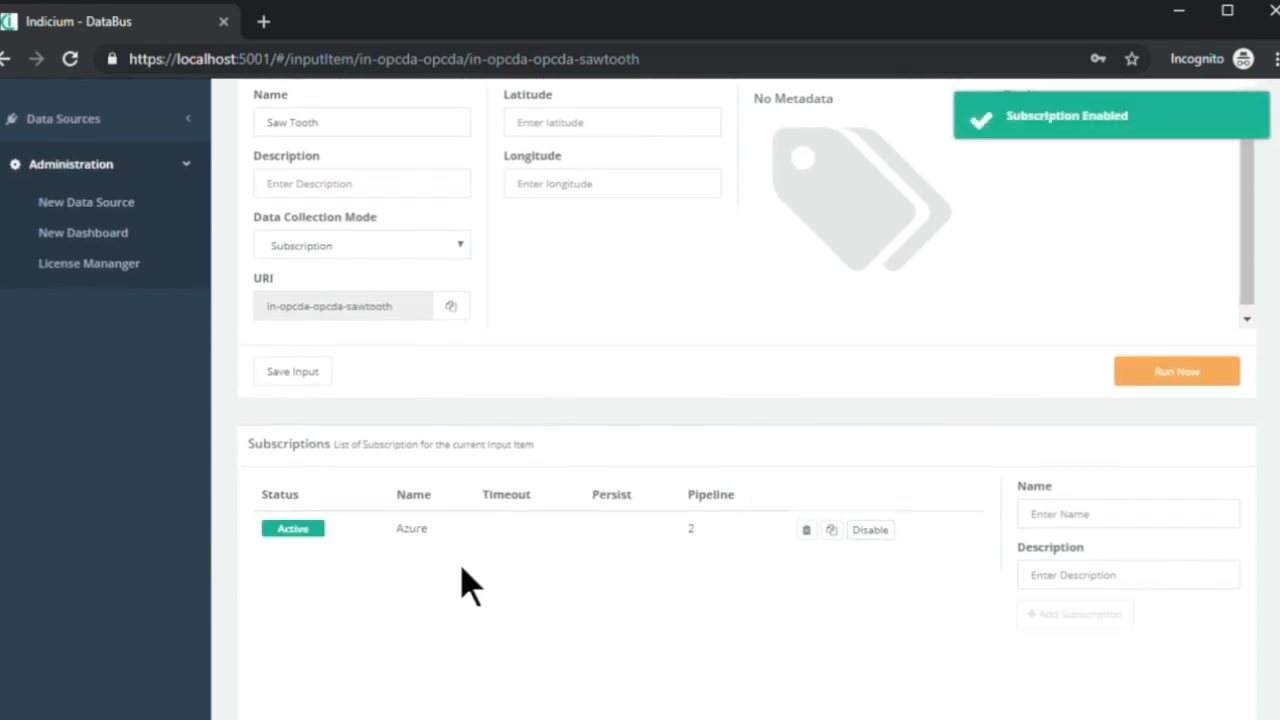
Return to the OPC DA data source and enable its Saw Tooth input item.
scroll(463, 586, up, 2)
click(334, 194)
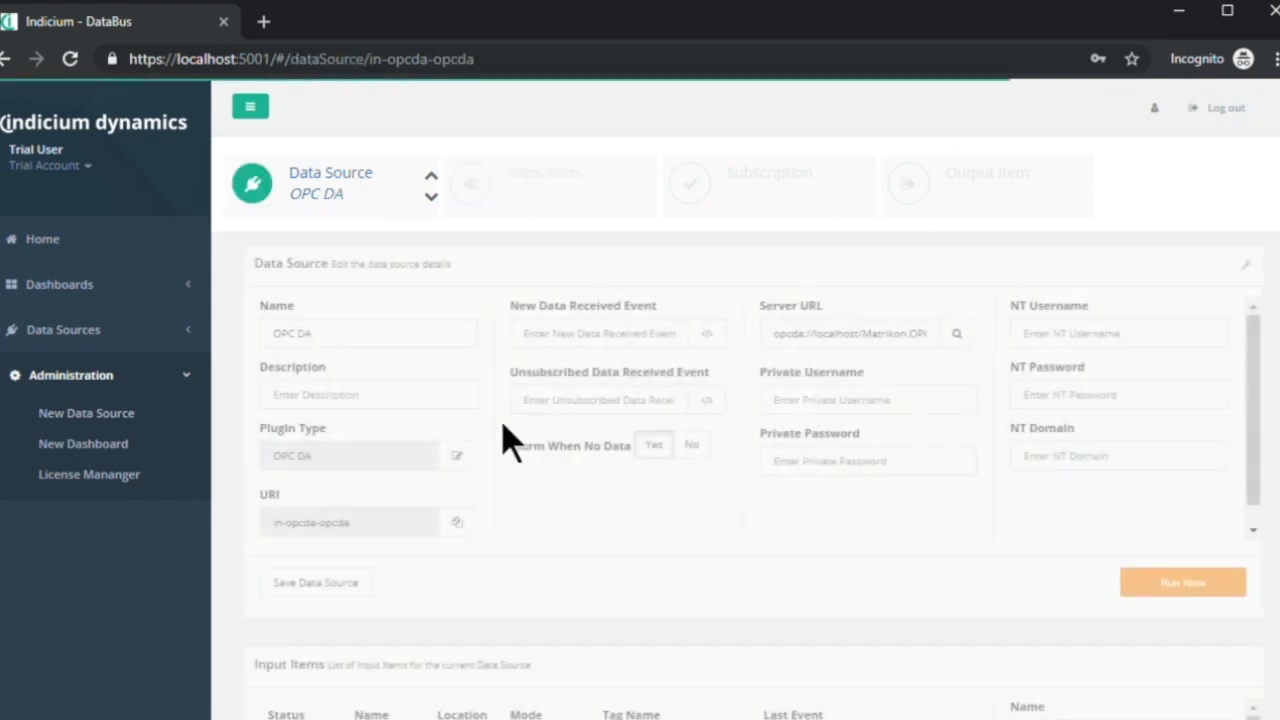
scroll(480, 530, down, 1)
scroll(455, 580, down, 1)
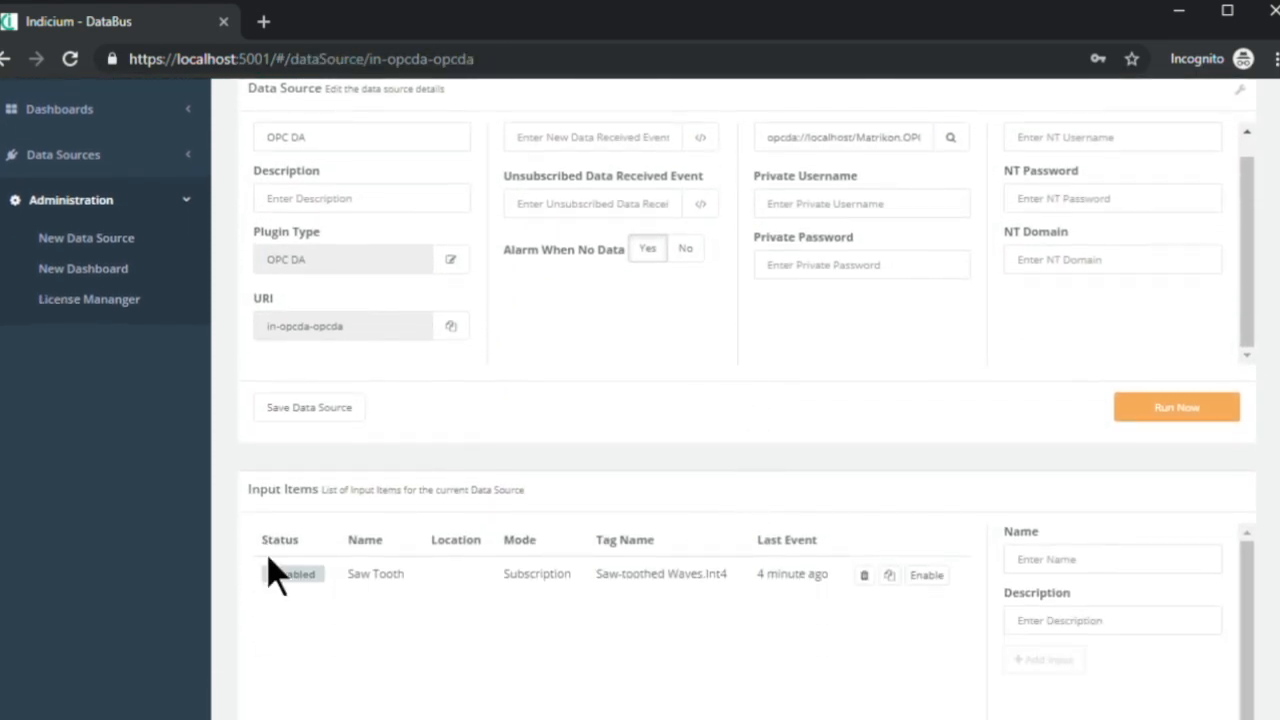
click(925, 575)
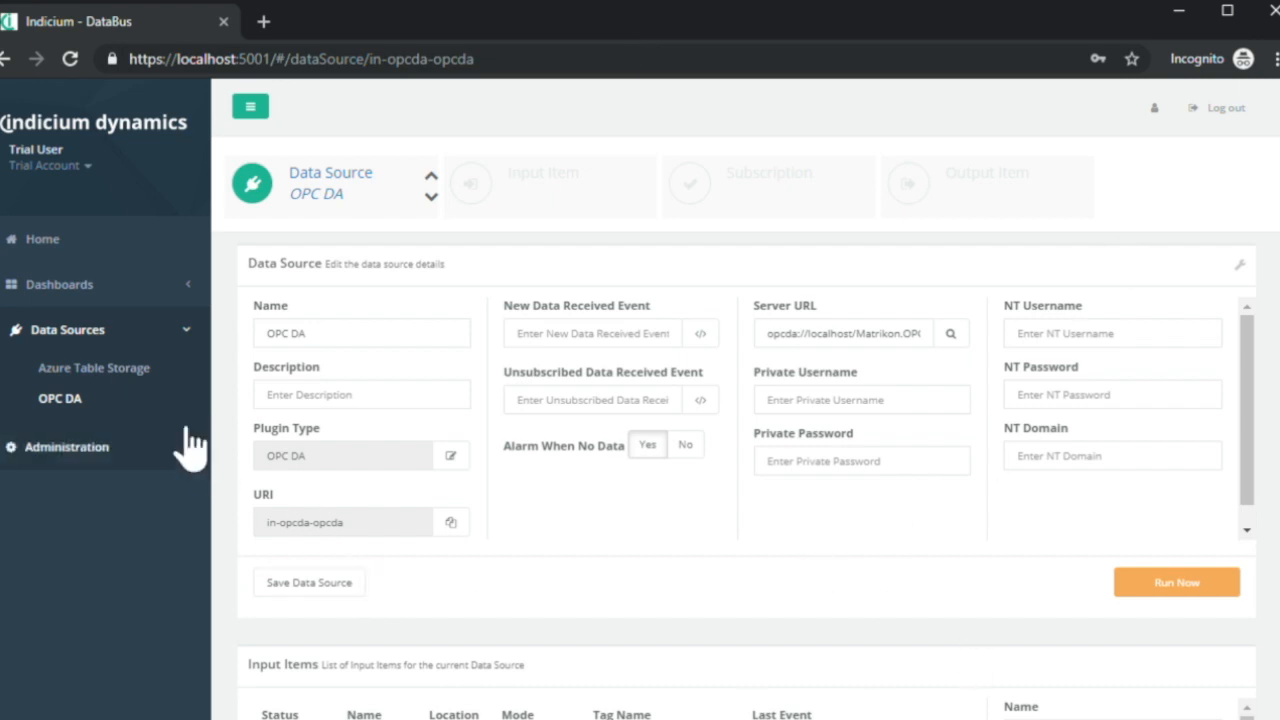
Open the auto-mapped Saw Tooth input of the Azure Table Storage data source and review its period and source URI.
click(130, 385)
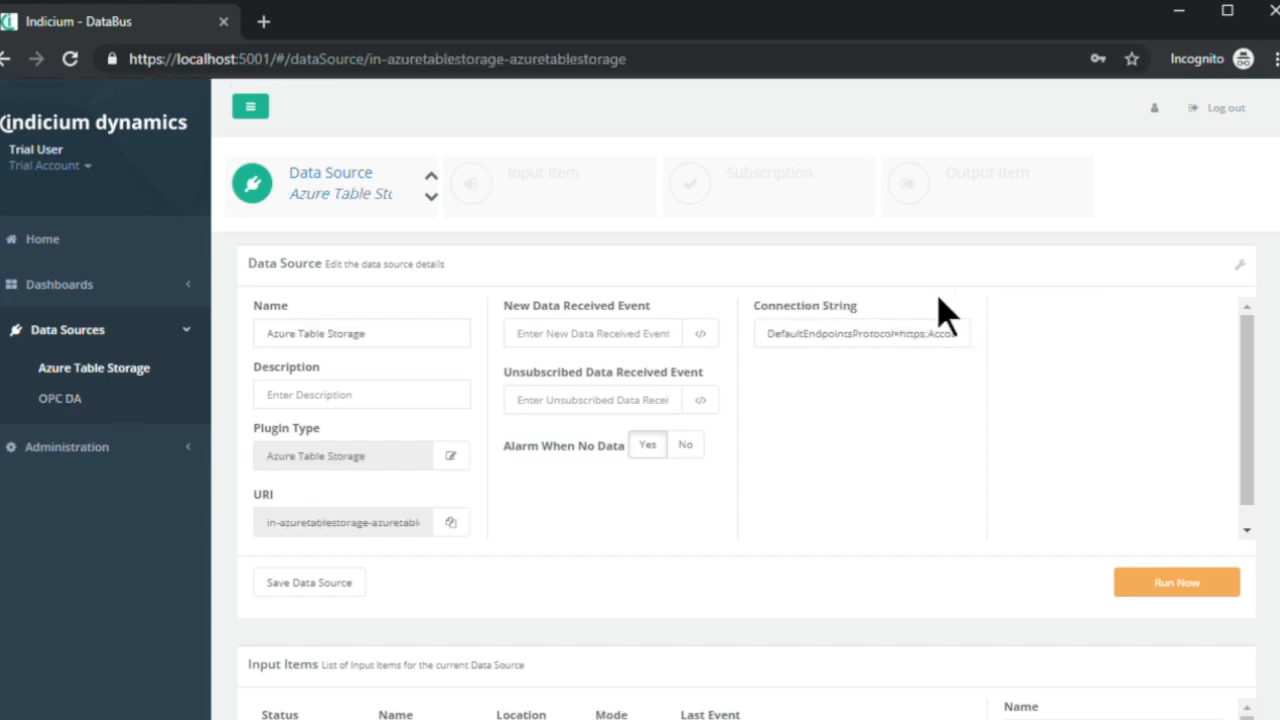
scroll(689, 583, down, 2)
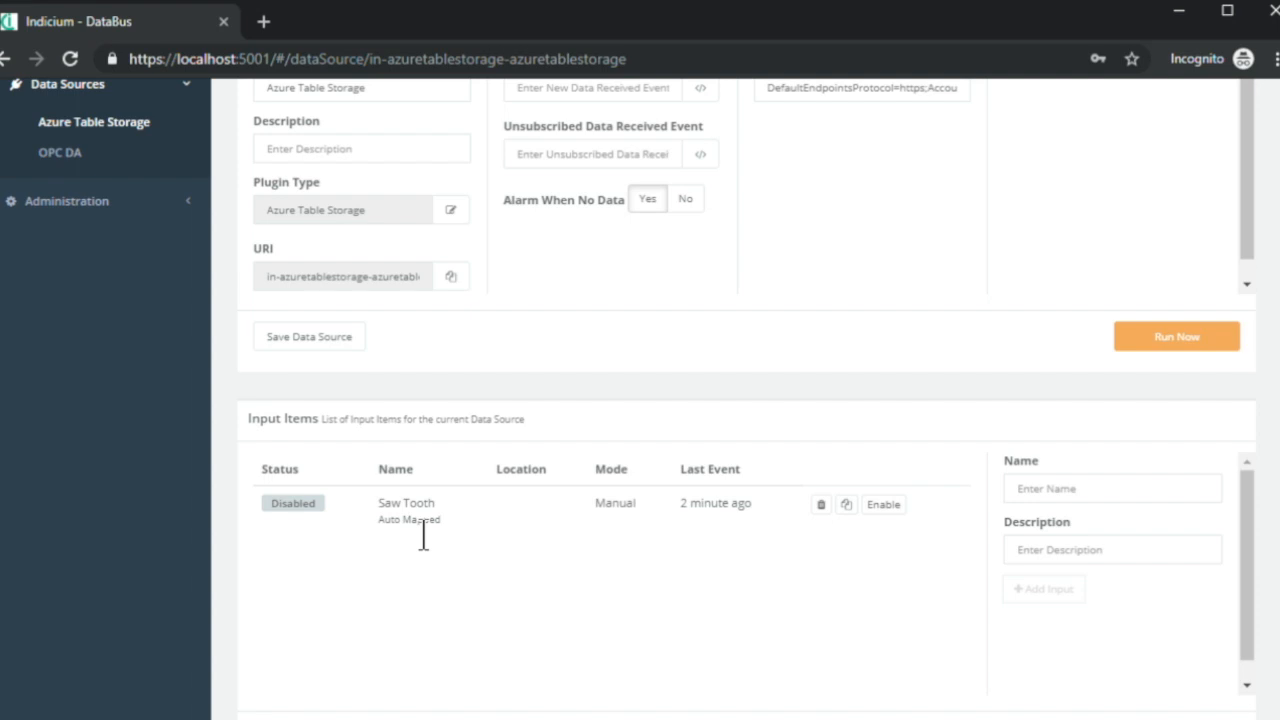
click(415, 525)
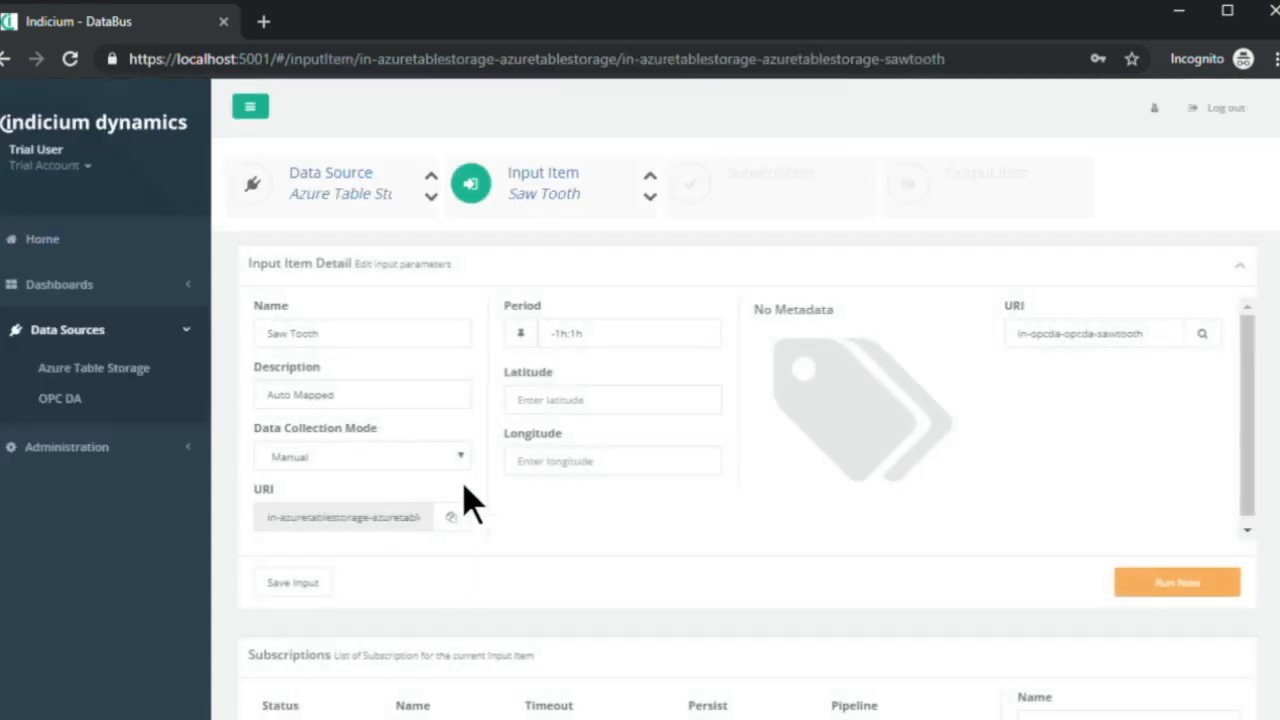
drag(697, 345, 455, 358)
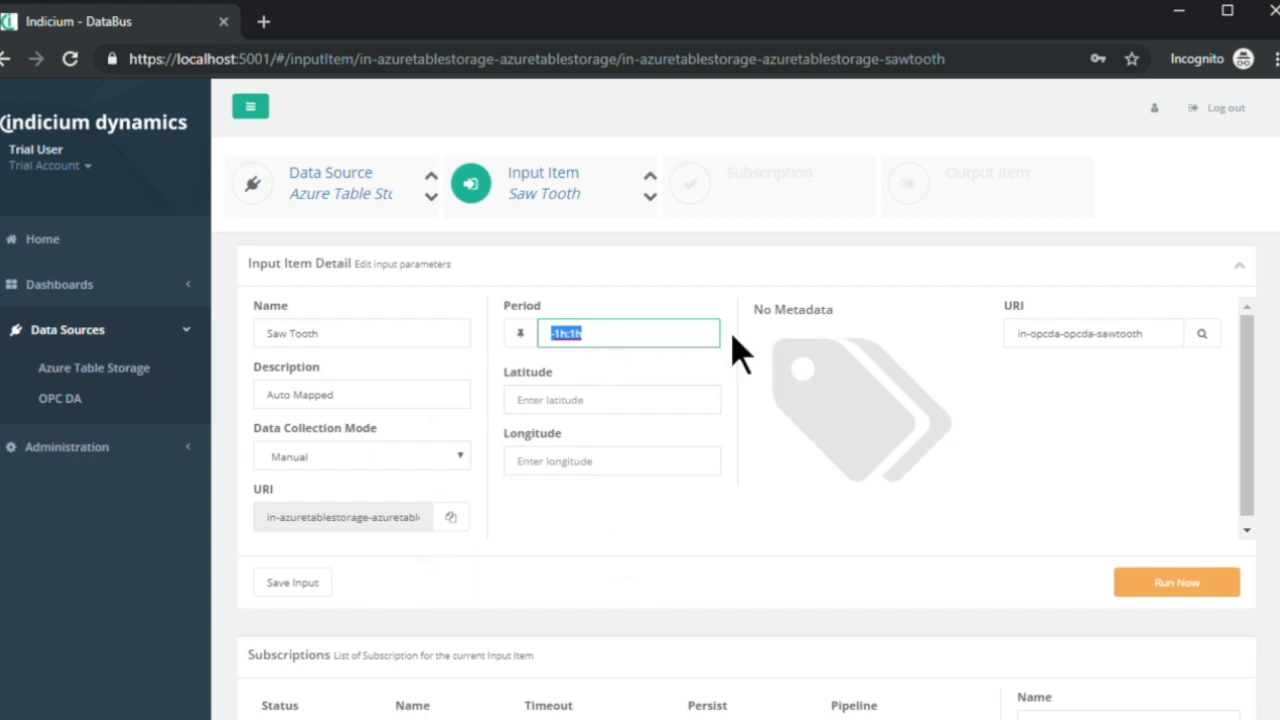
key(Right)
drag(1180, 342, 866, 380)
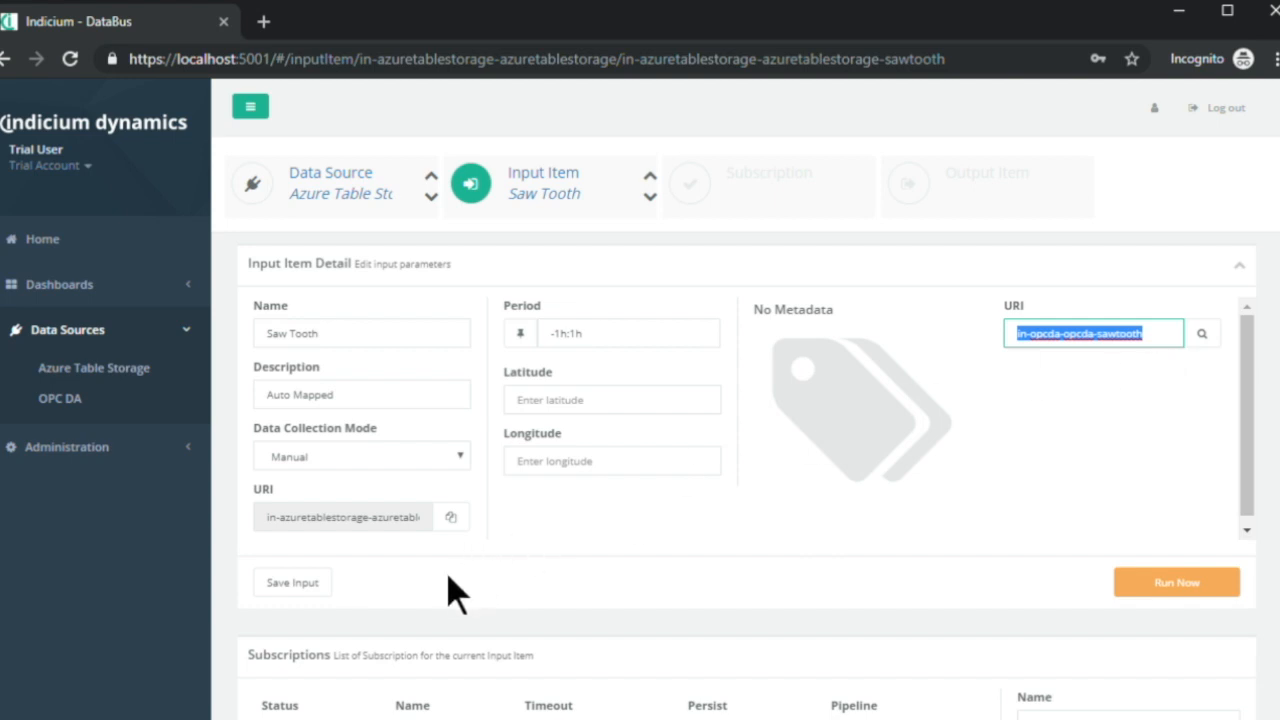
Test the Azure Table Storage Saw Tooth input, examine its logging and data output through the last row, and close the test dialog.
click(1175, 588)
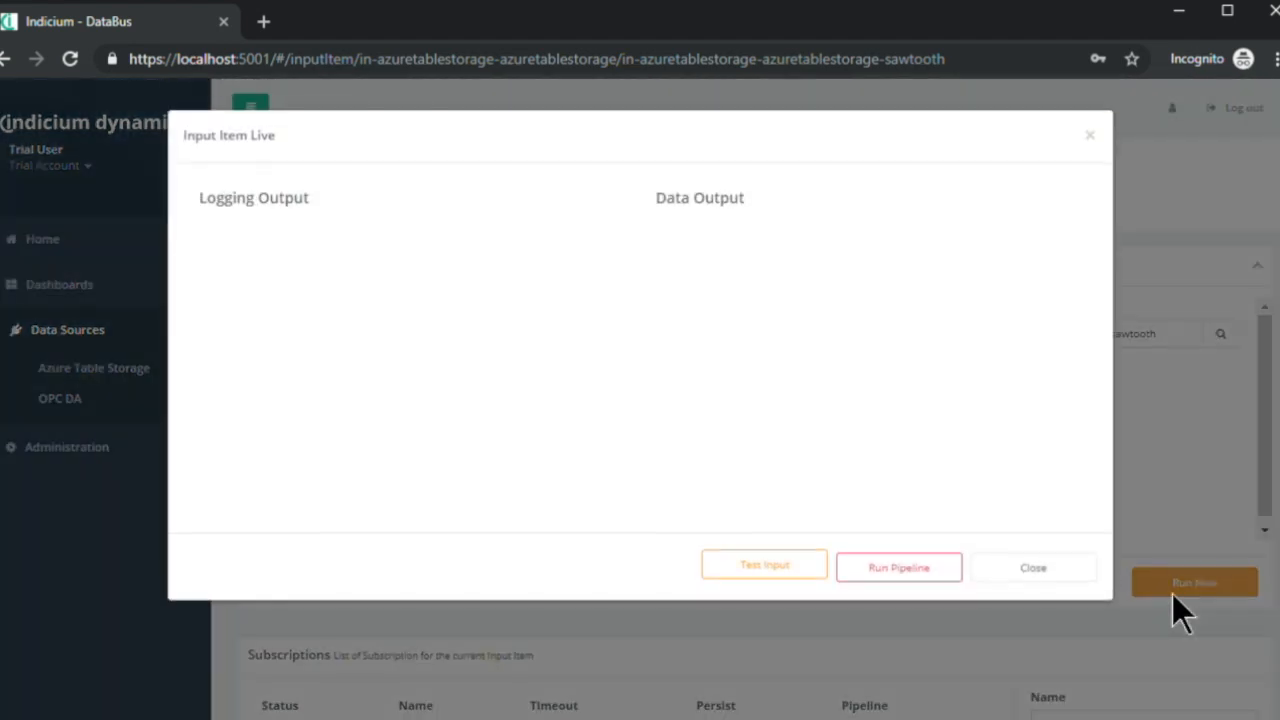
click(751, 577)
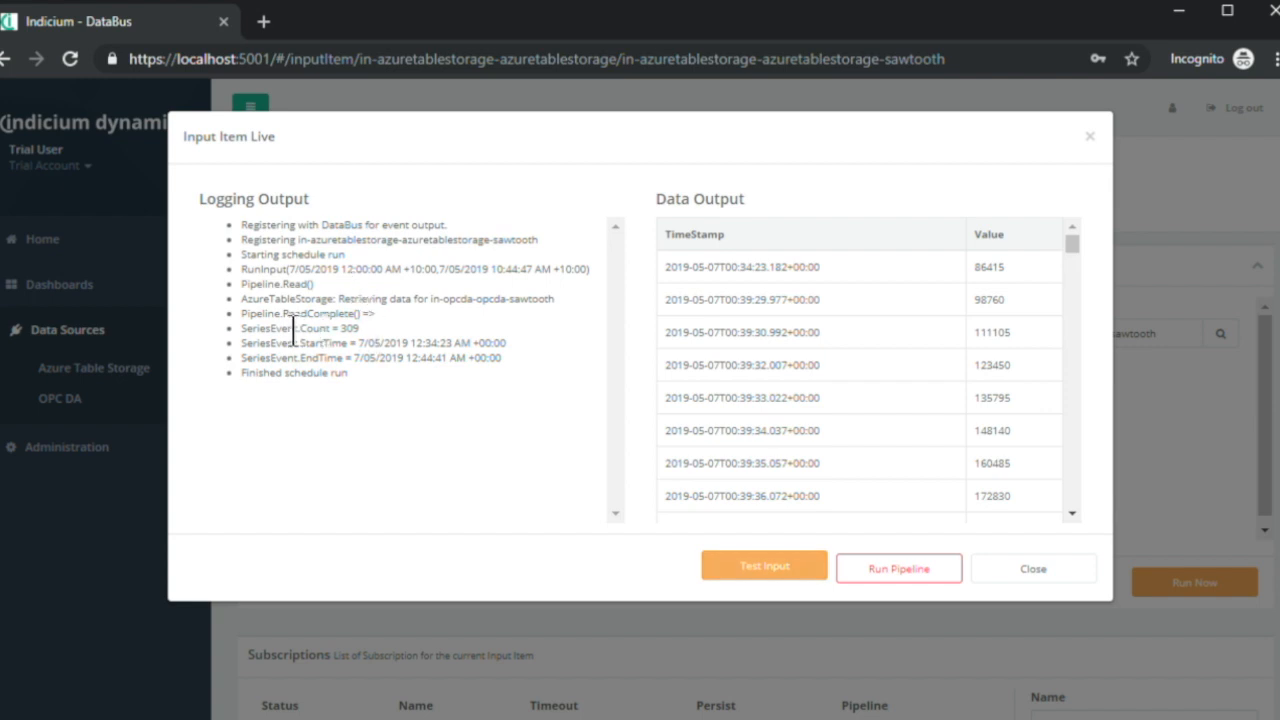
double_click(287, 298)
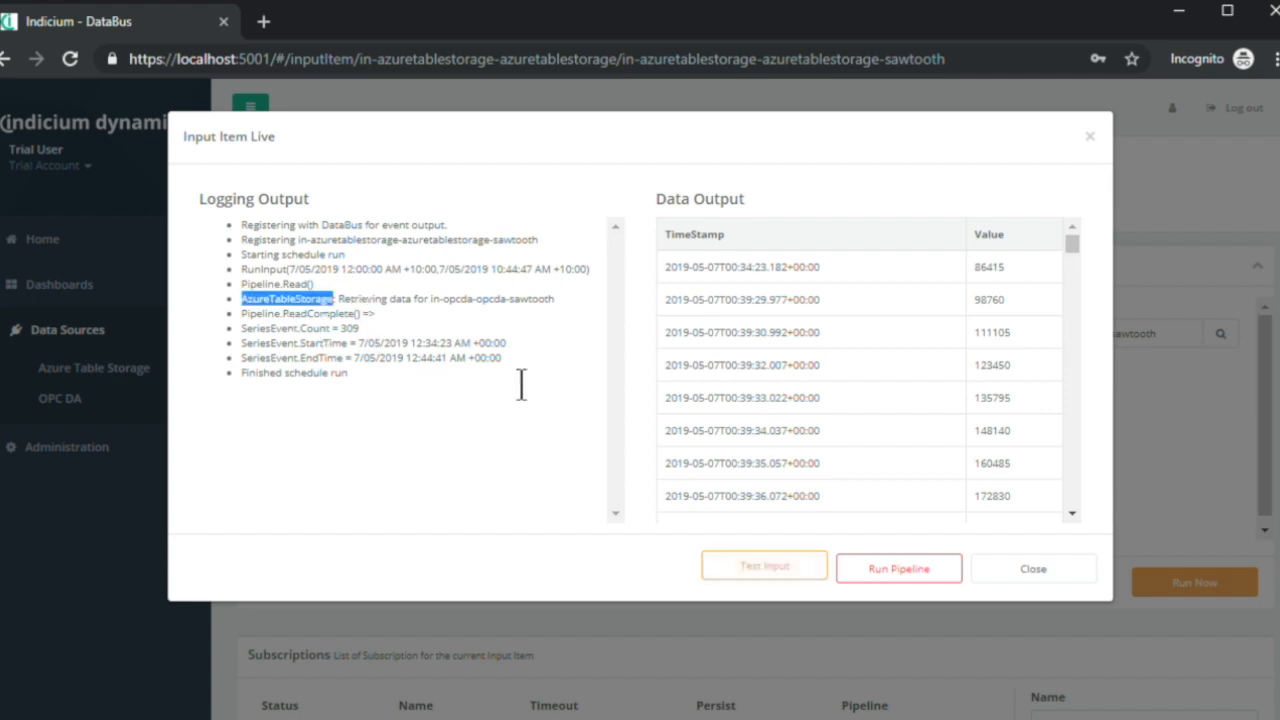
drag(556, 300, 458, 337)
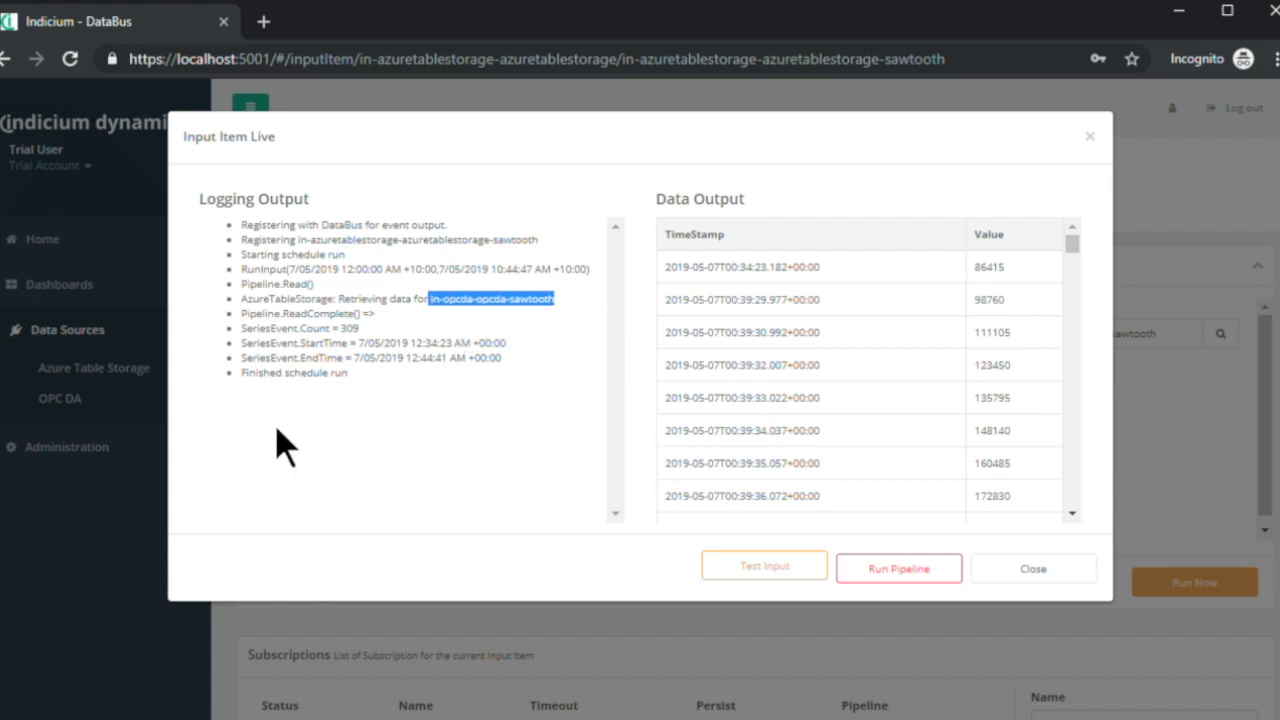
click(381, 366)
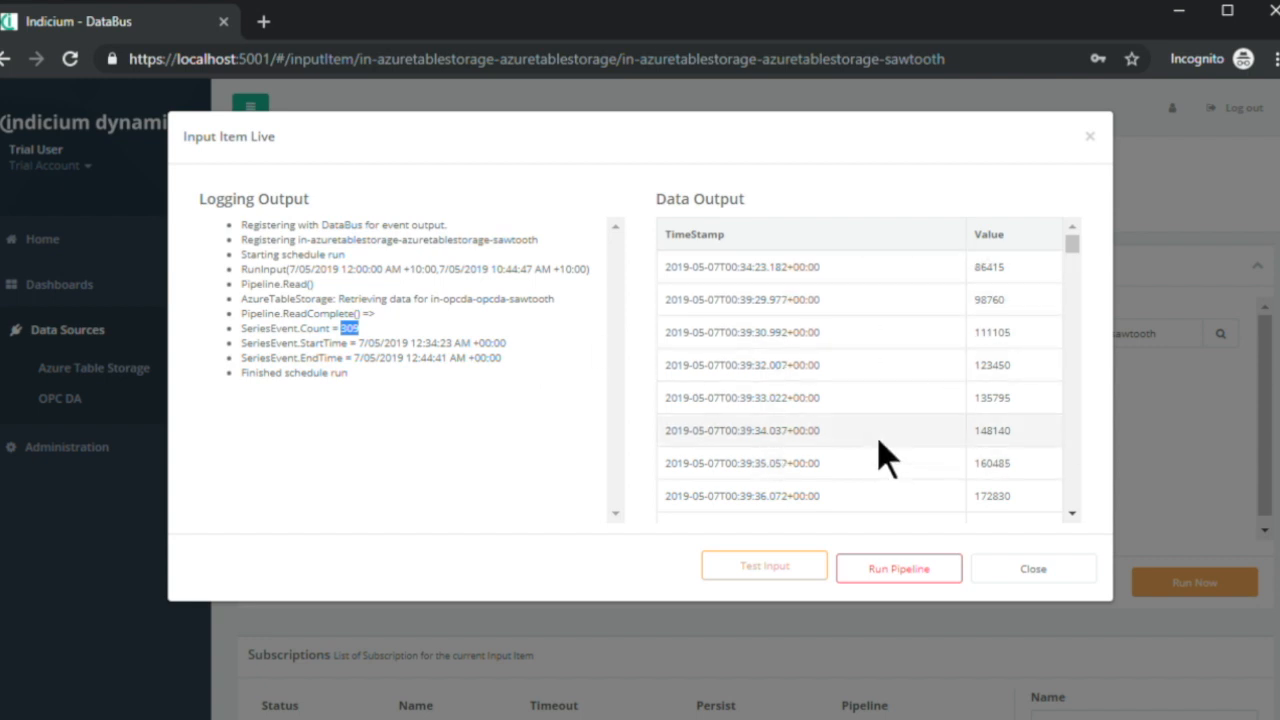
drag(1074, 248, 1098, 520)
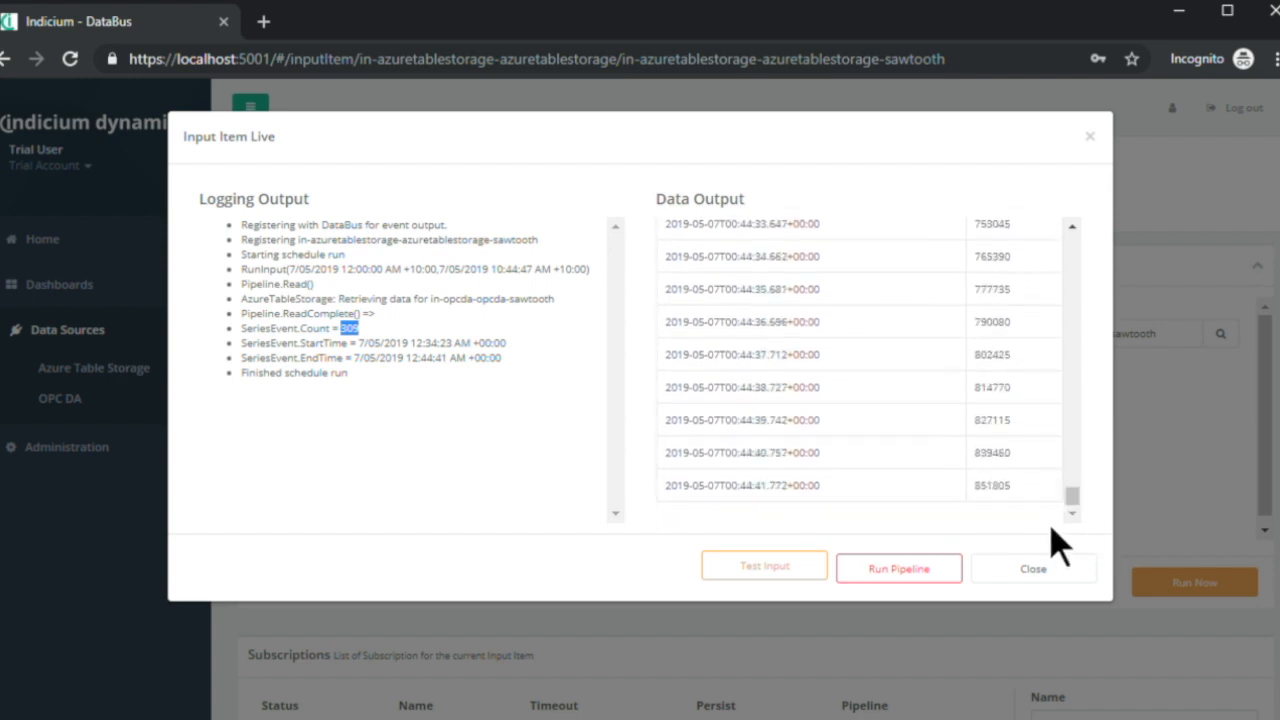
click(1050, 575)
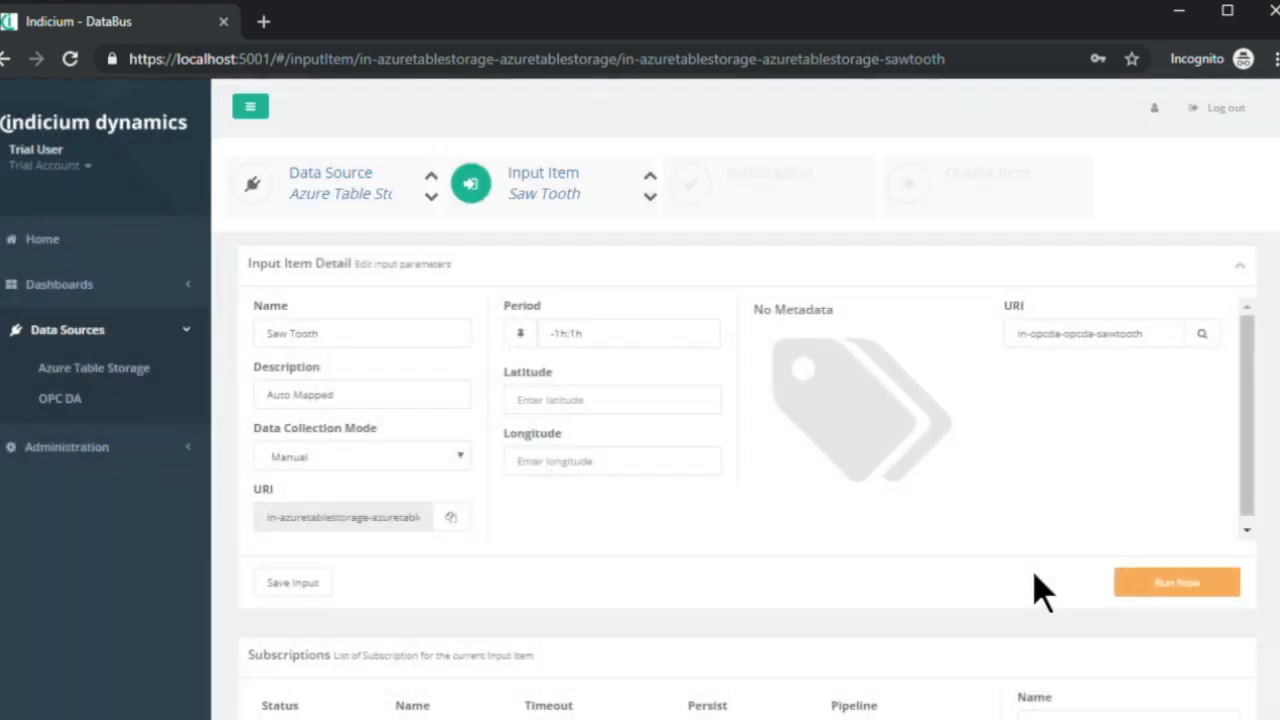